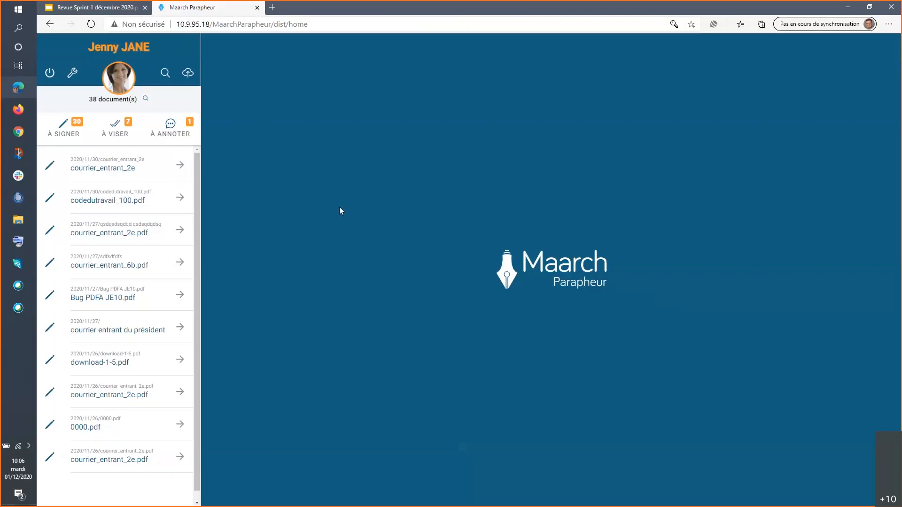
- Open the user administration and display the second listed user's record to view their signature modes
left_click(73, 75)
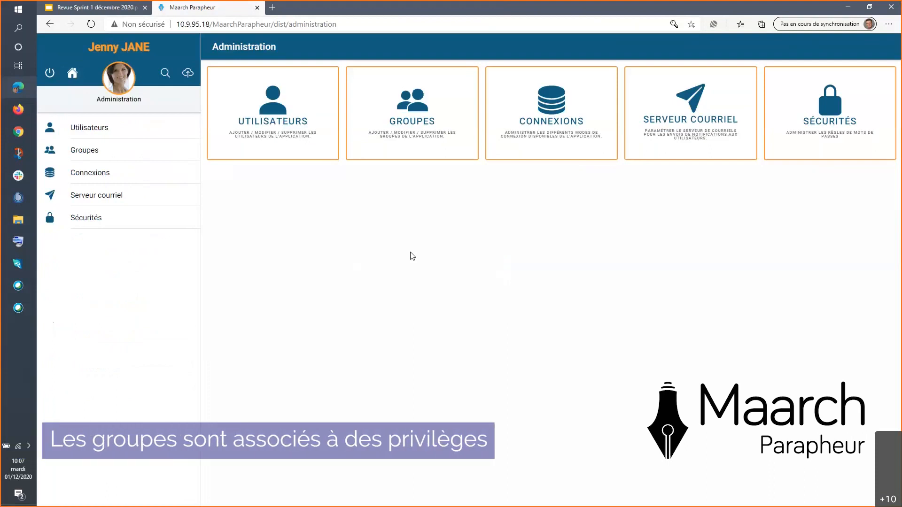
left_click(124, 134)
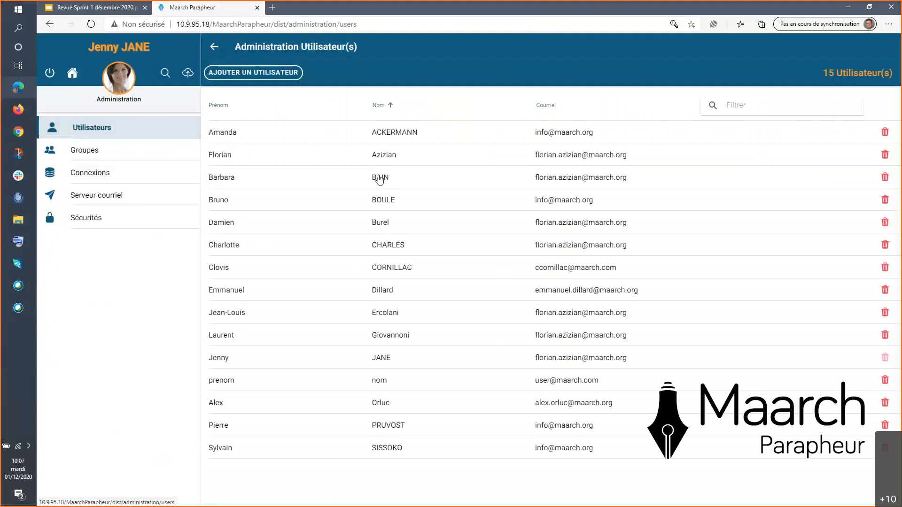
left_click(387, 160)
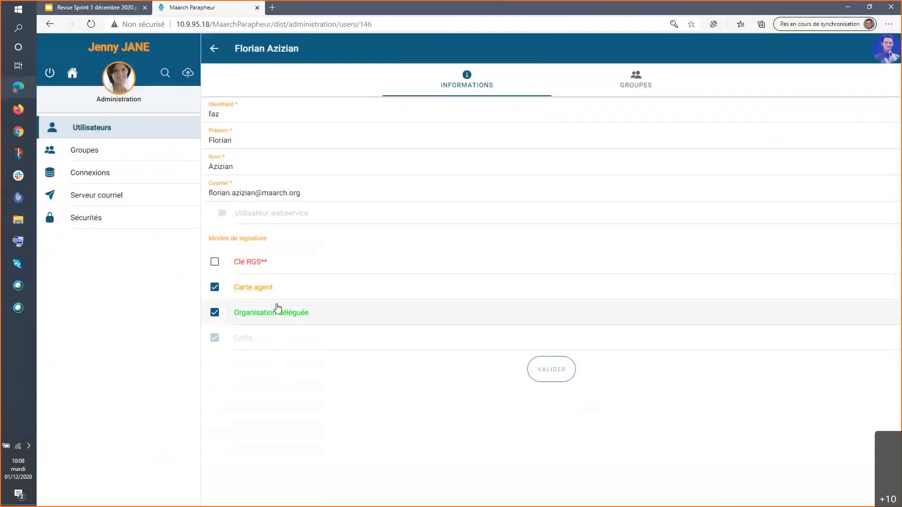
- Try switching the Clé RGS** and Carte agent signature modes of the displayed user, restoring each one without validating
left_click(215, 263)
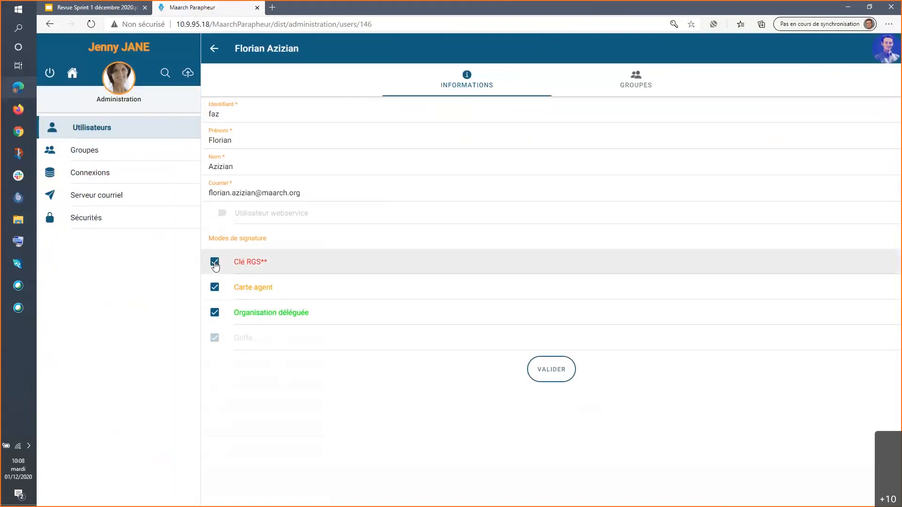
left_click(215, 263)
left_click(214, 289)
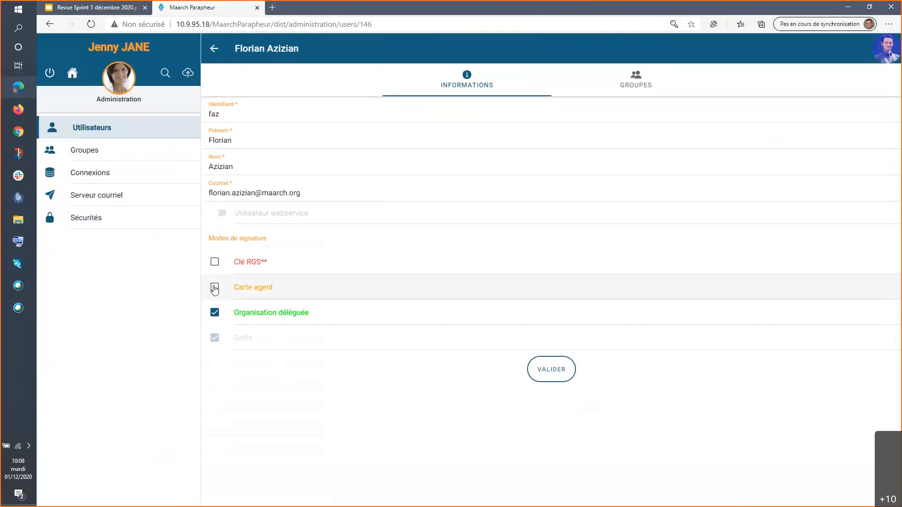
left_click(215, 289)
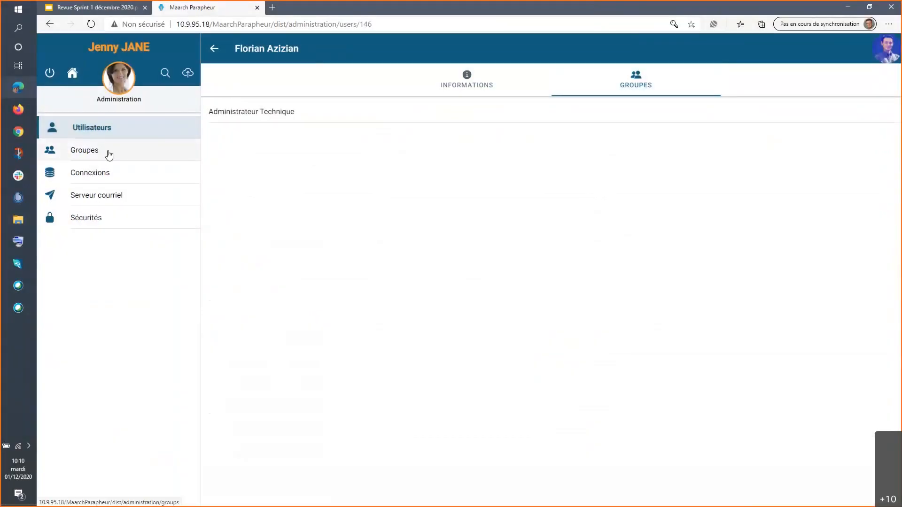
- Open the Administrateur group from the group administration to examine its settings
left_click(109, 154)
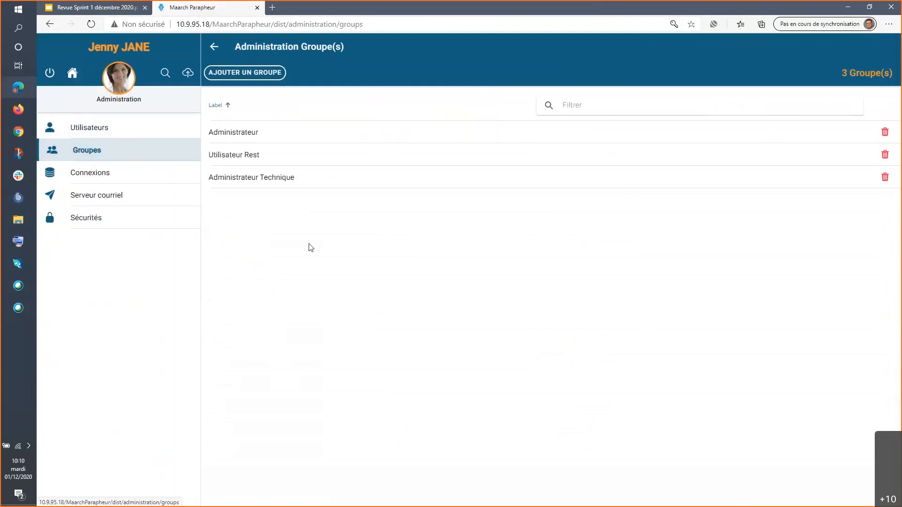
left_click(244, 136)
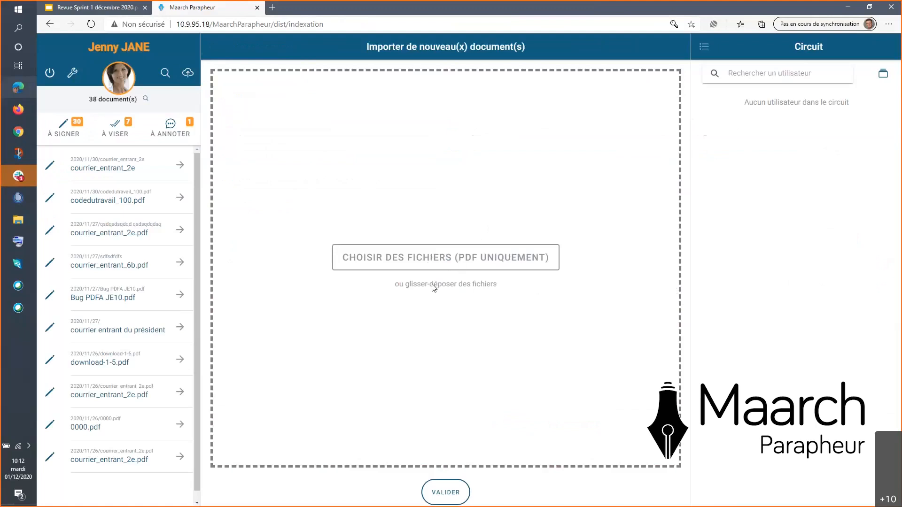
- Load contrat-travail-teletravail.pdf, Fiche de poste.pdf and guide_la_note_administrative.pdf from the Review Parapheur folder for import
left_click(466, 263)
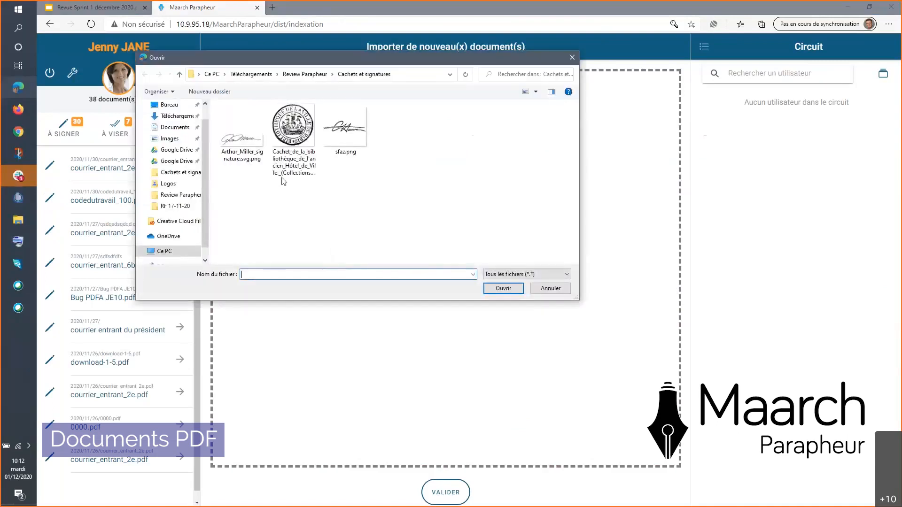
left_click(317, 74)
left_click(295, 140)
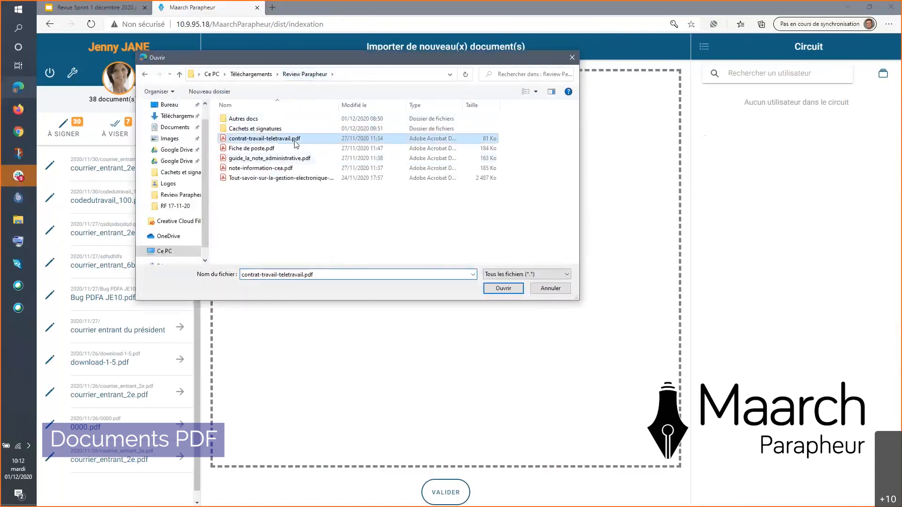
left_click(282, 149, "ctrl")
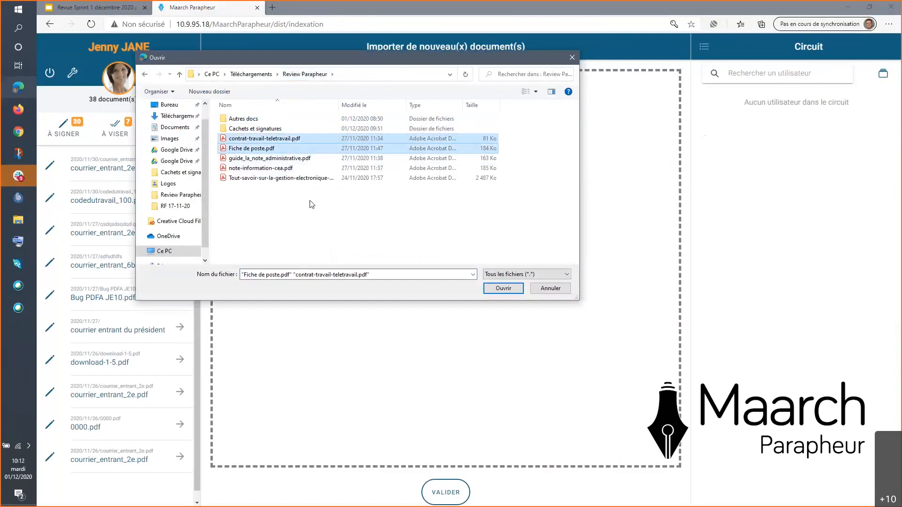
left_click(301, 158, "ctrl")
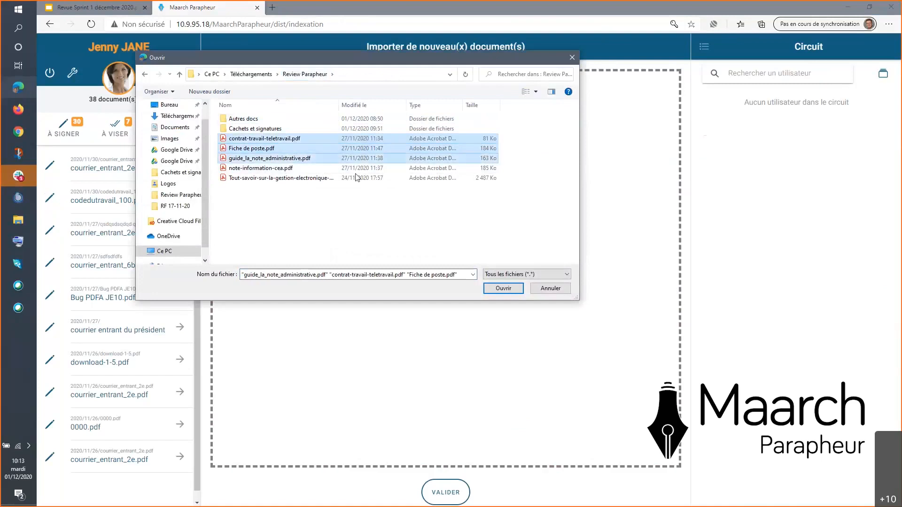
left_click(503, 289)
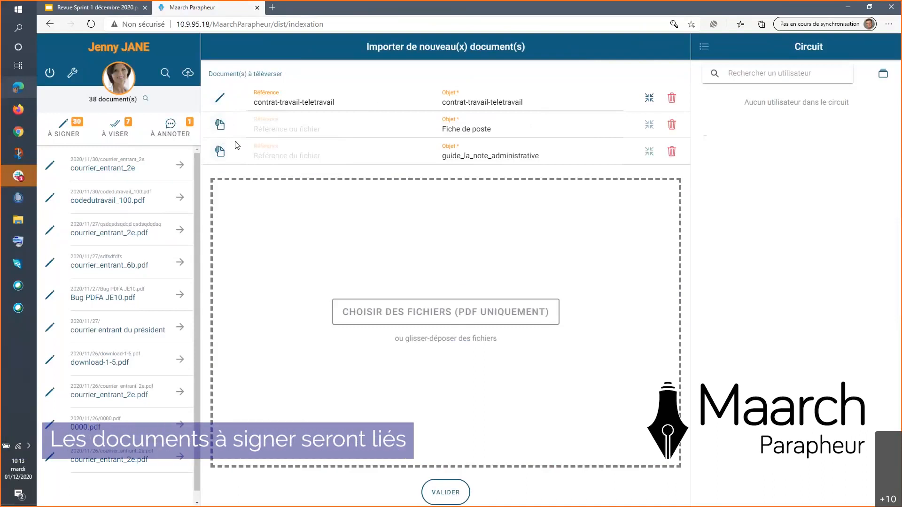
- Make Fiche de poste a document to sign, with its title plus the employee's name as reference, and add that name to the contract's reference and subject
left_click(220, 126)
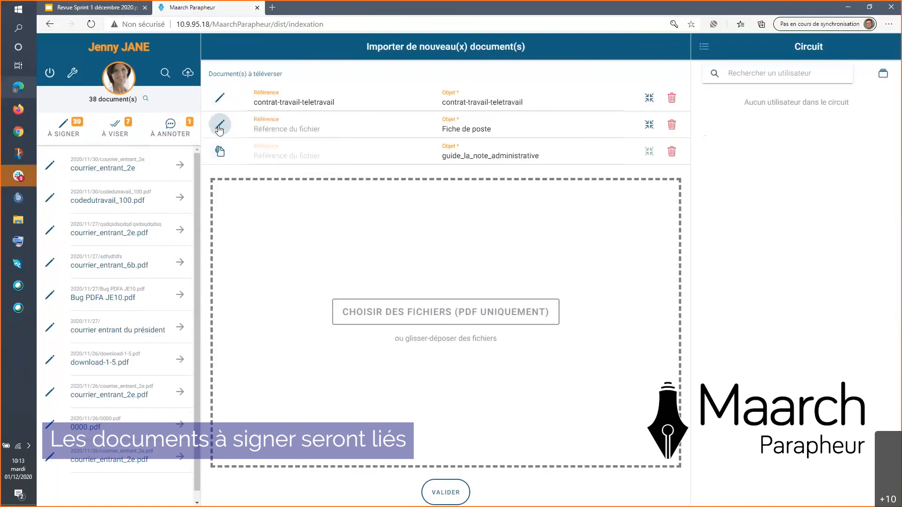
left_click(291, 128)
type("F")
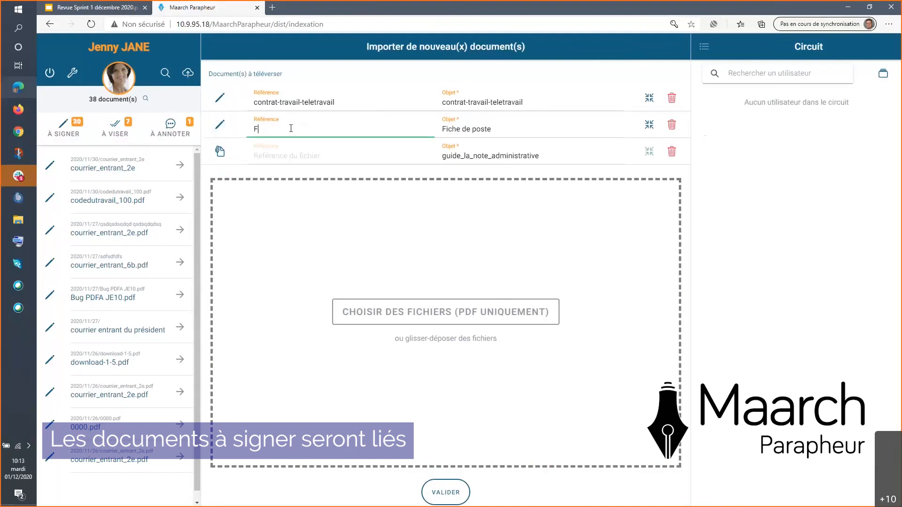
type("iche de po")
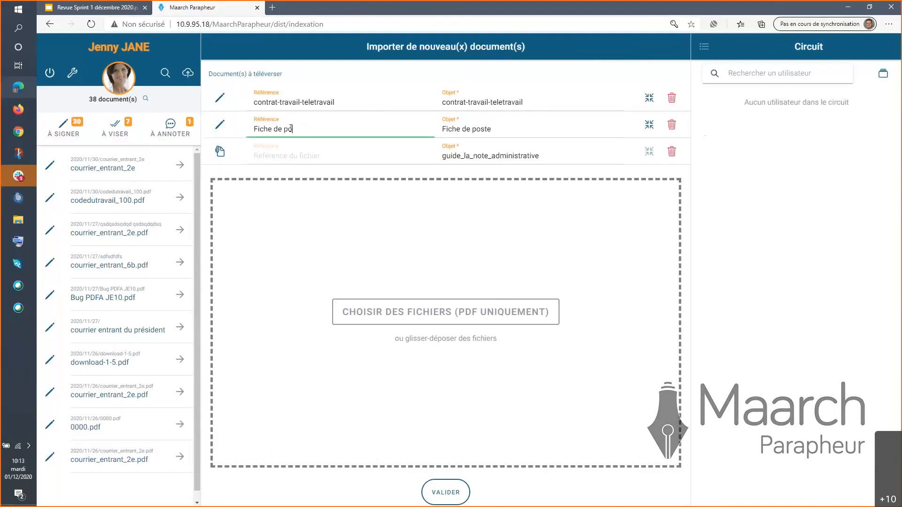
type("ste H")
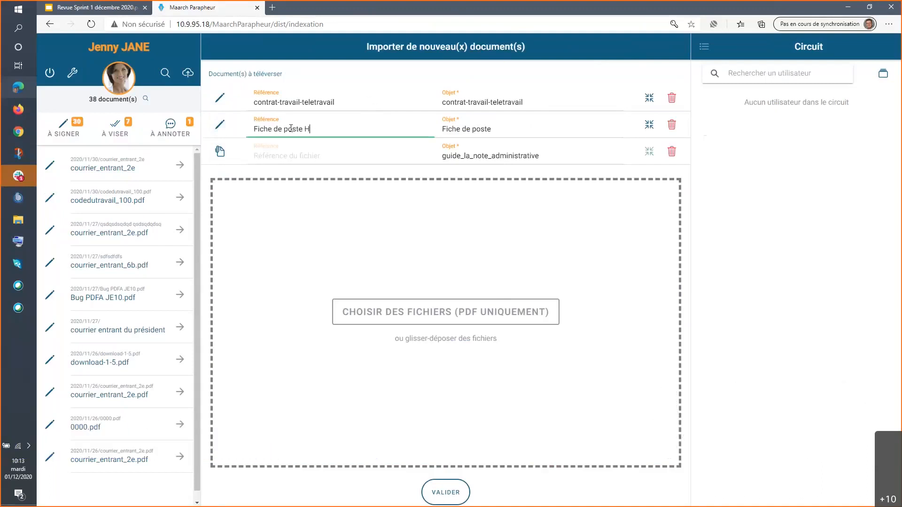
type(".DUPONT")
left_click(364, 106)
type("H")
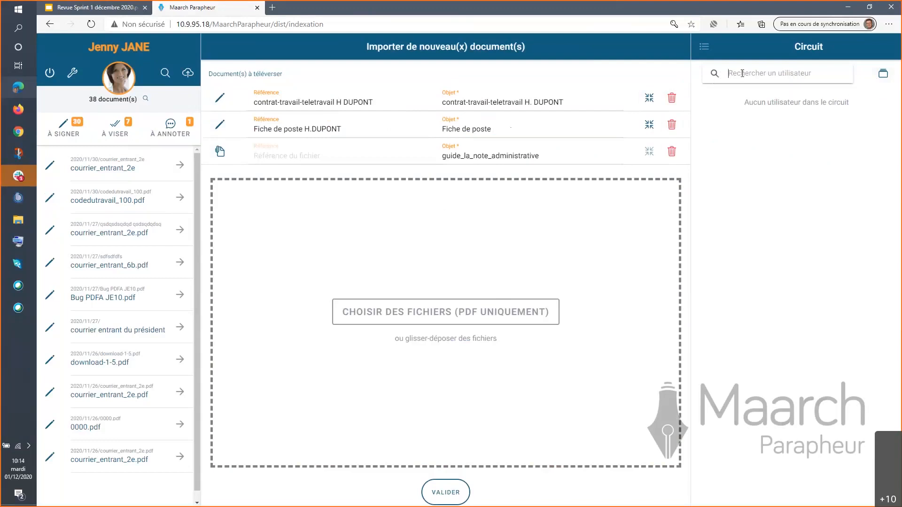
- Add the user whose record was viewed and the signed-in user to the circuit as signatories, both using Organisation déléguée
type("flori")
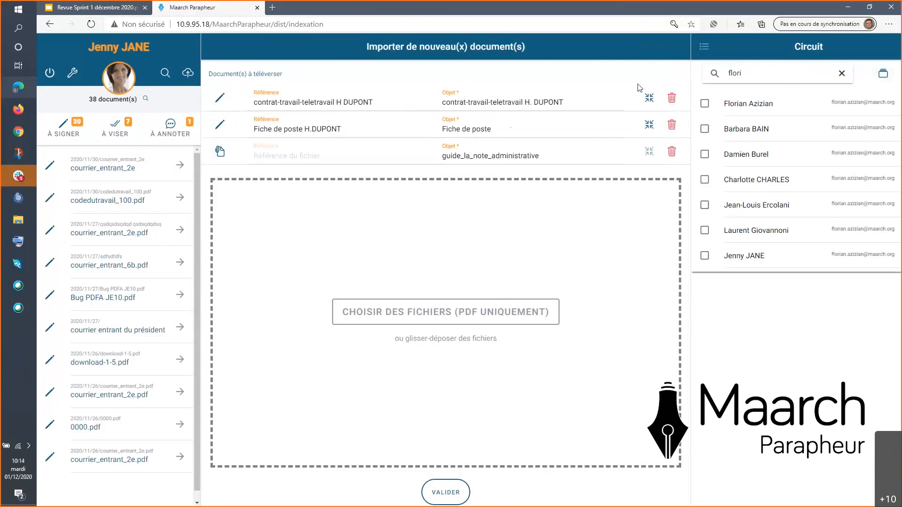
left_click(704, 106)
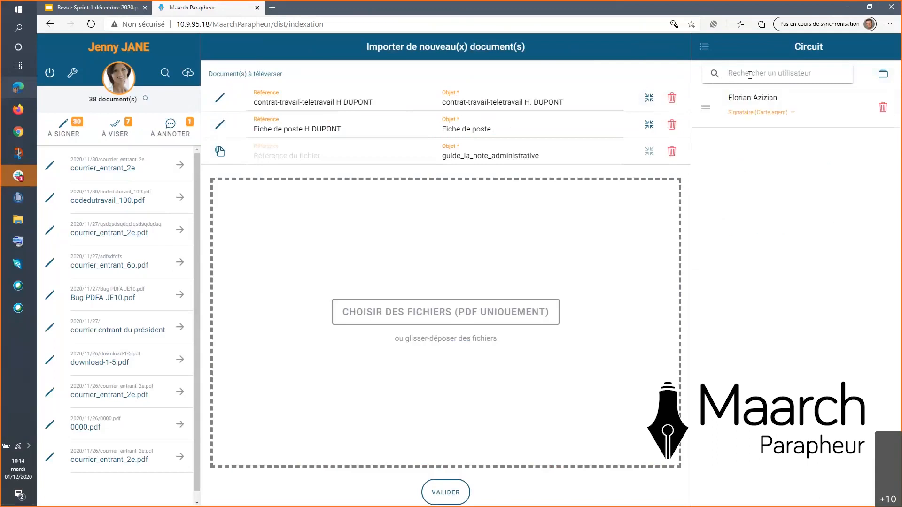
type("jan")
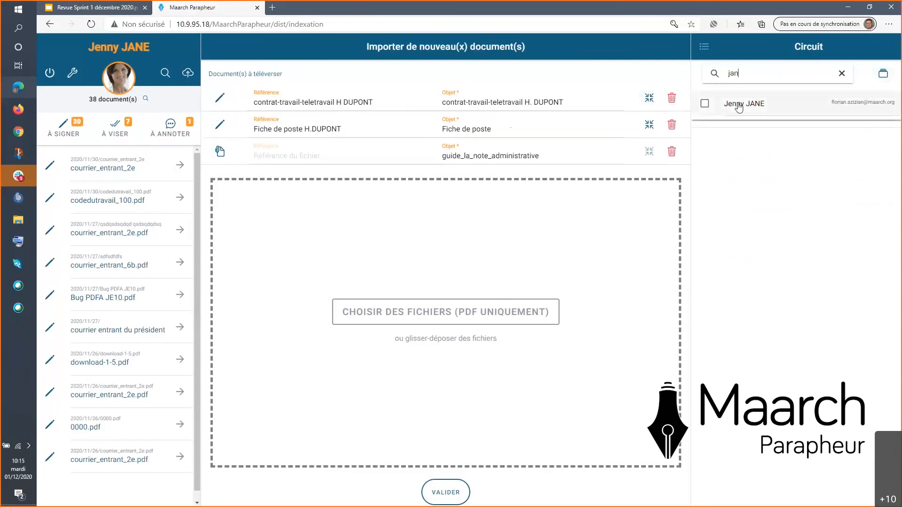
left_click(705, 104)
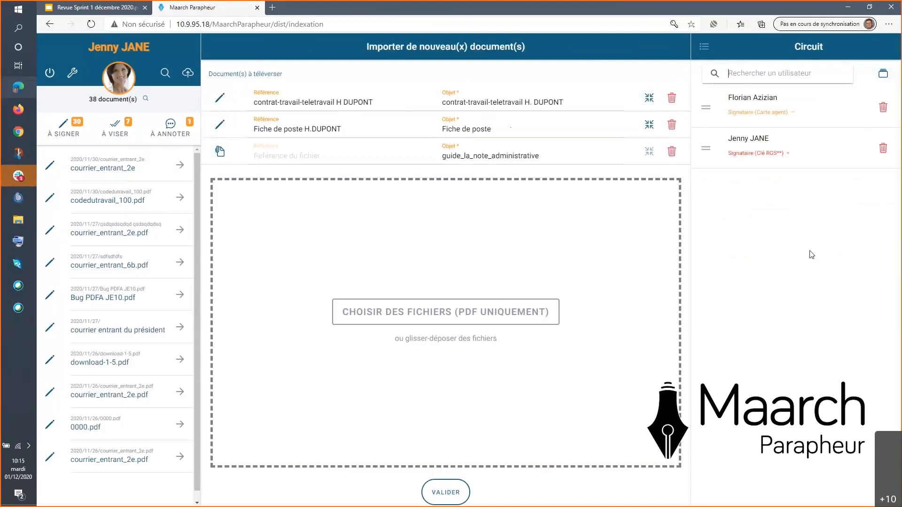
left_click(792, 115)
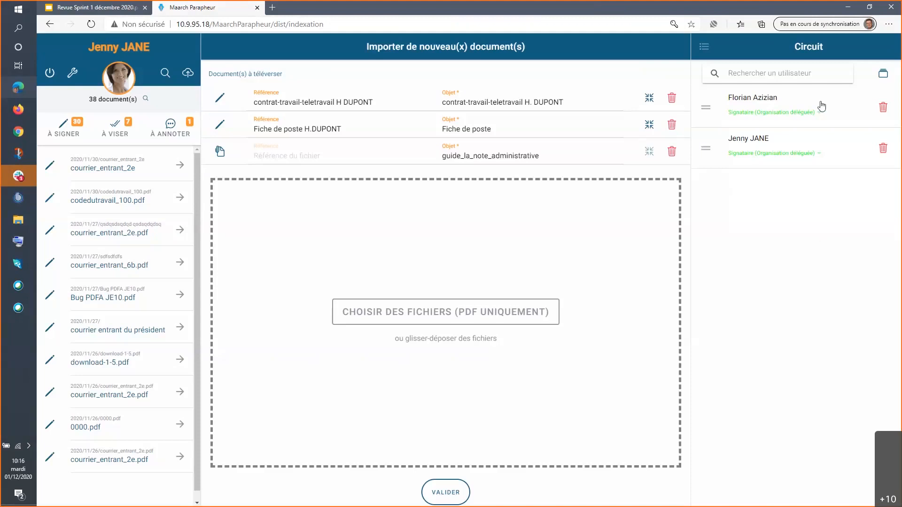
- Save the current circuit as a new template labelled "Modèle de la revue"
left_click(884, 76)
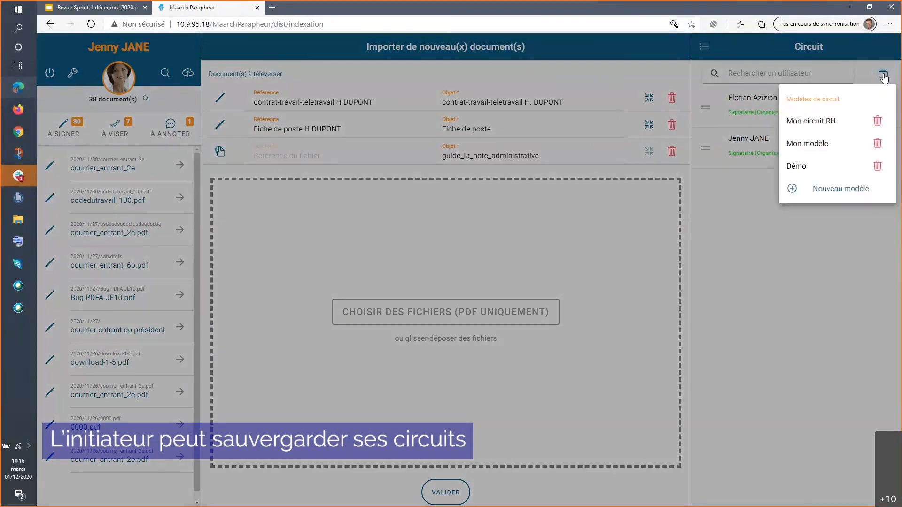
left_click(841, 190)
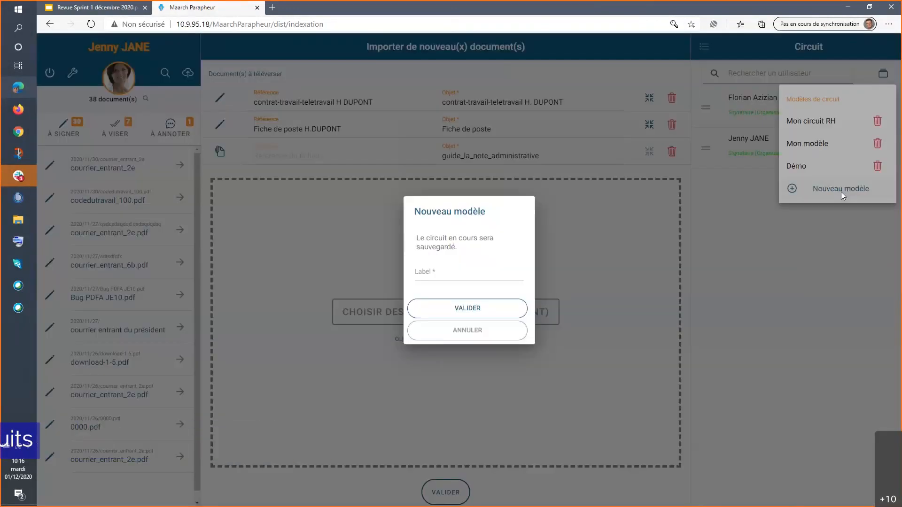
left_click(445, 272)
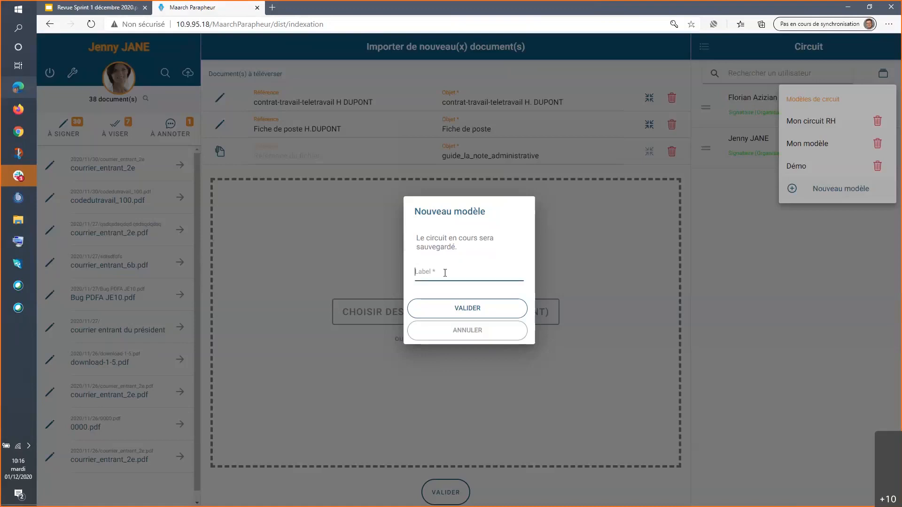
type("Modèle de la revue")
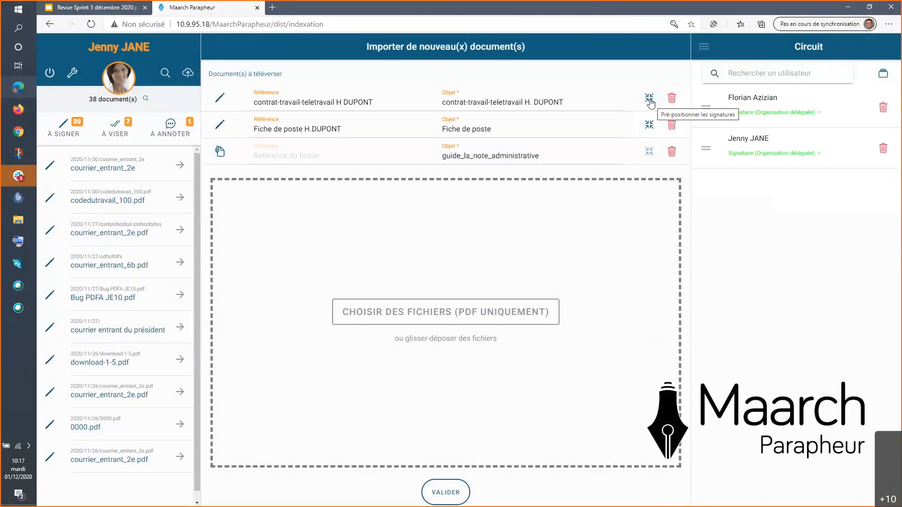
- Open signature pre-positioning for contrat-travail-teletravail and go to page 3, where the employer and employee sign
left_click(649, 98)
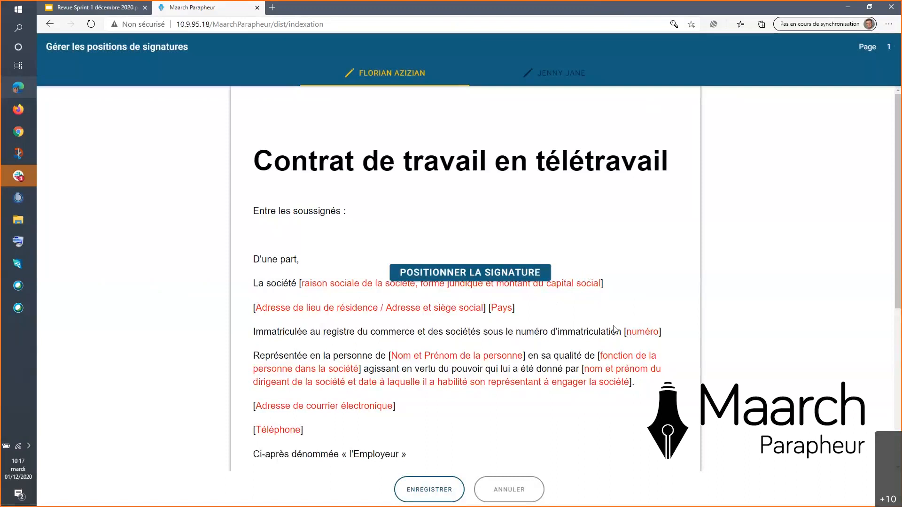
scroll(614, 328, "down", 5)
scroll(615, 329, "up", 5)
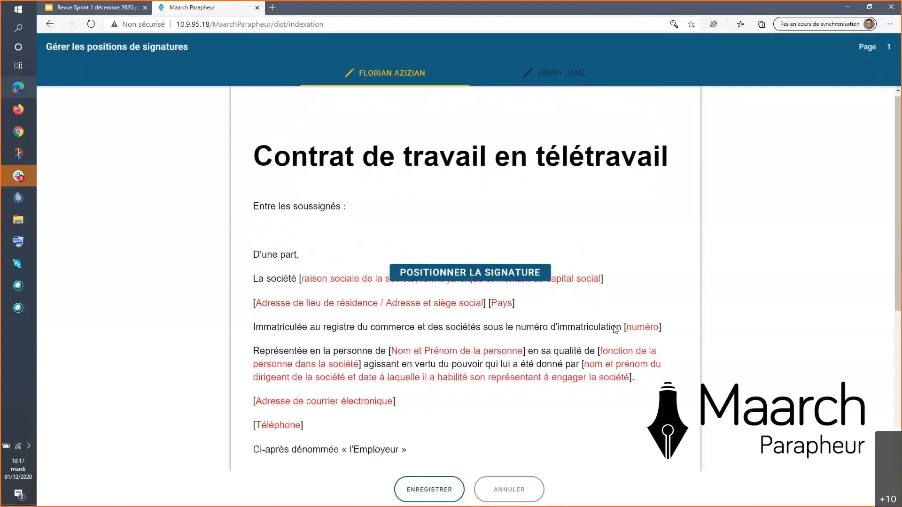
scroll(614, 330, "down", 5)
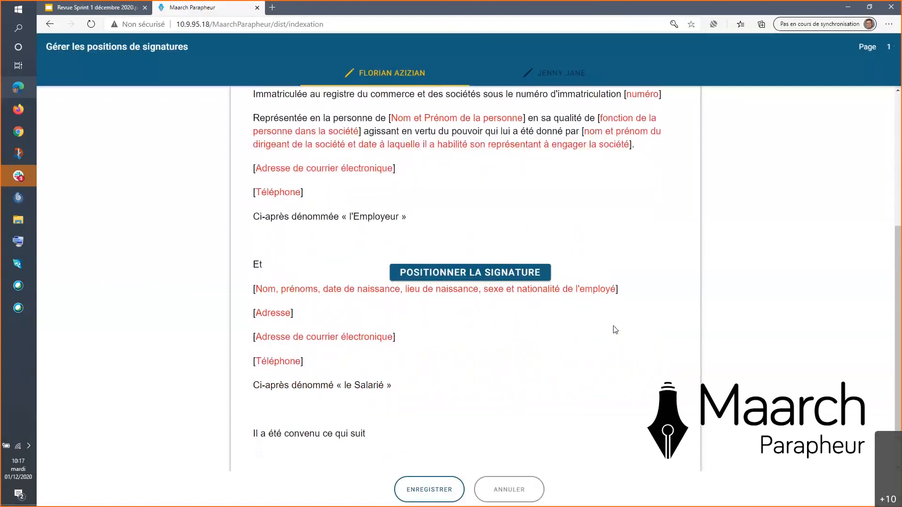
scroll(614, 330, "up", 5)
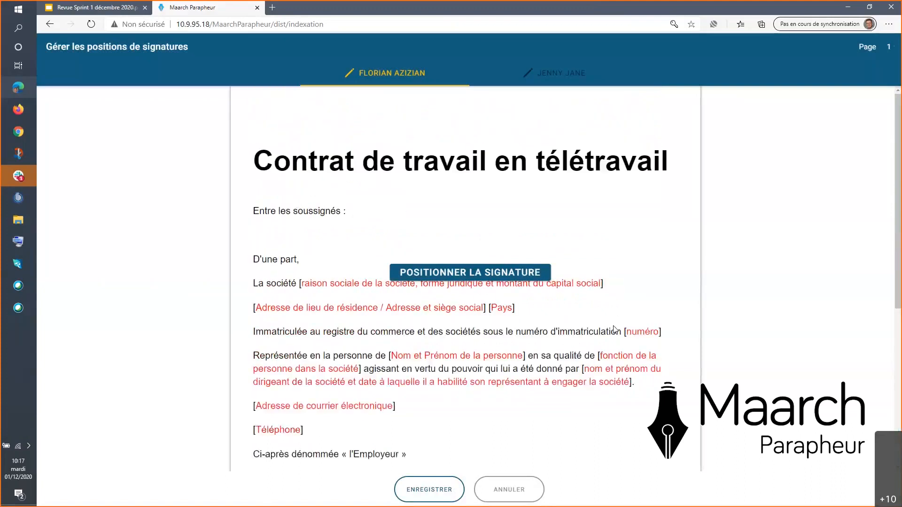
scroll(614, 329, "down", 4)
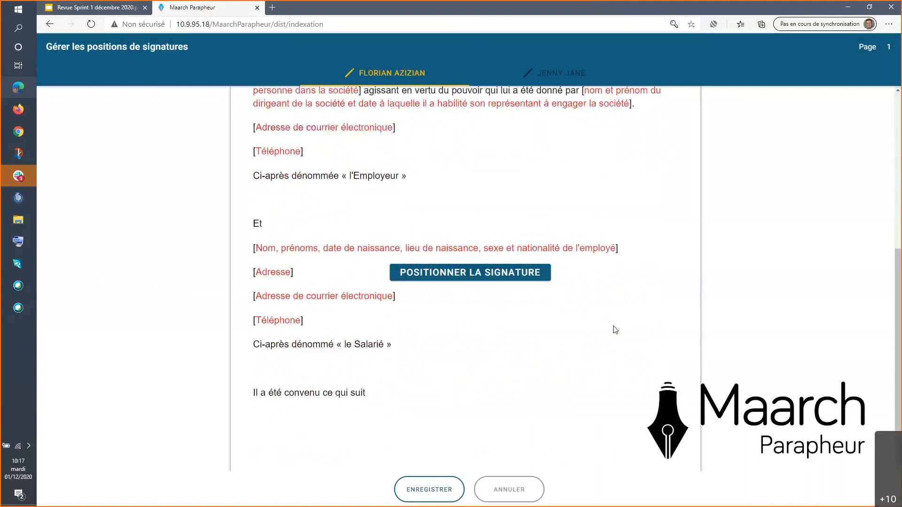
scroll(615, 329, "up", 3)
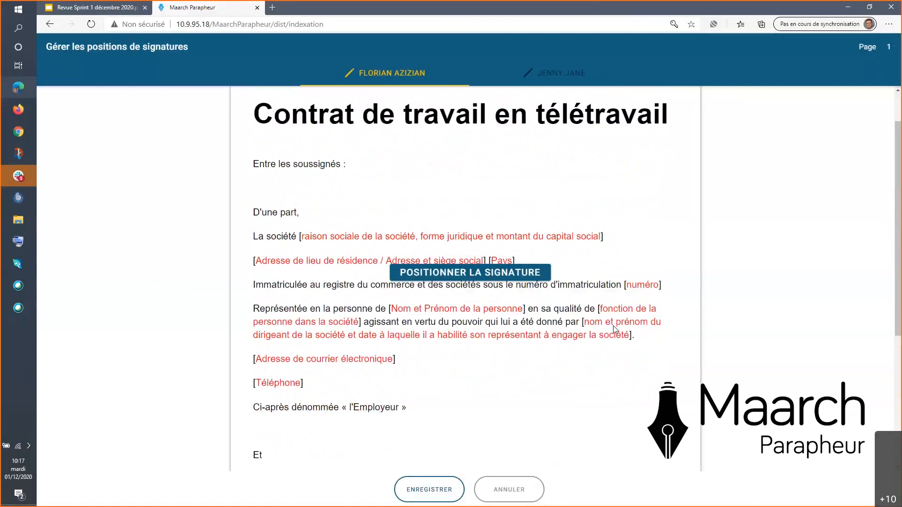
left_click(885, 47)
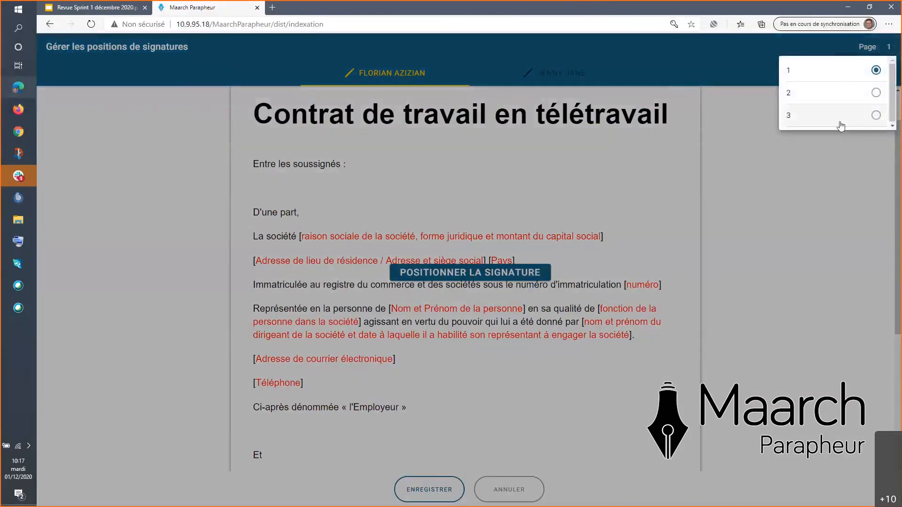
left_click(876, 114)
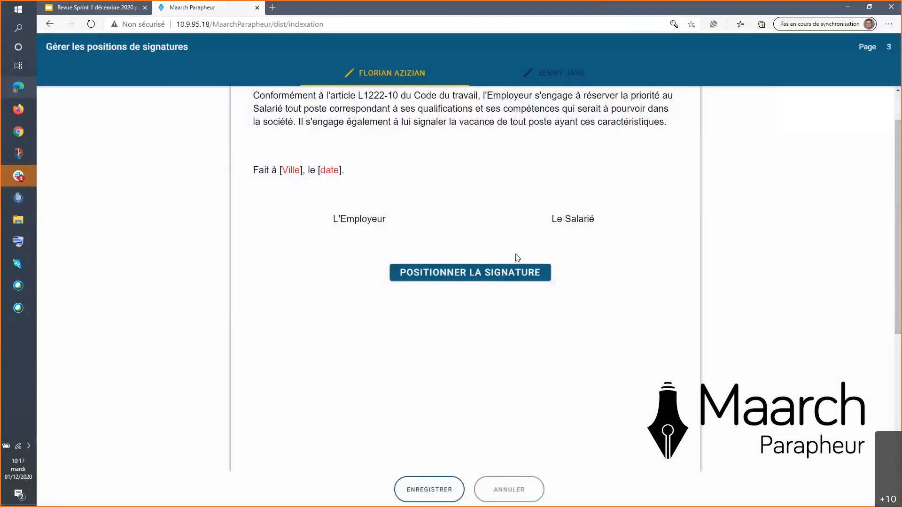
- Pre-position the first signatory's signature on page 3, beneath Le Salarié
scroll(499, 251, "up", 1)
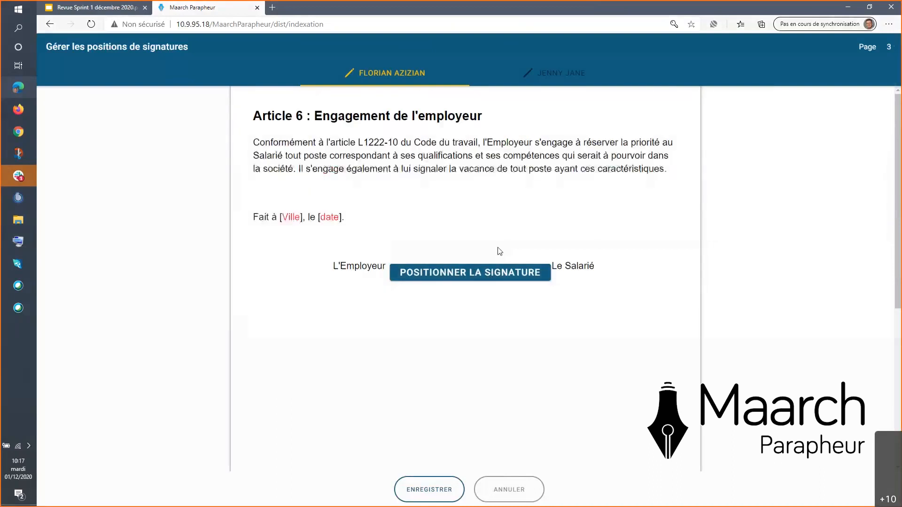
left_click(484, 273)
mouse_move(280, 106)
left_mouse_down()
mouse_move(345, 312)
mouse_move(393, 353)
mouse_move(574, 306)
mouse_move(364, 303)
mouse_move(588, 306)
mouse_move(323, 291)
mouse_move(569, 313)
left_mouse_up()
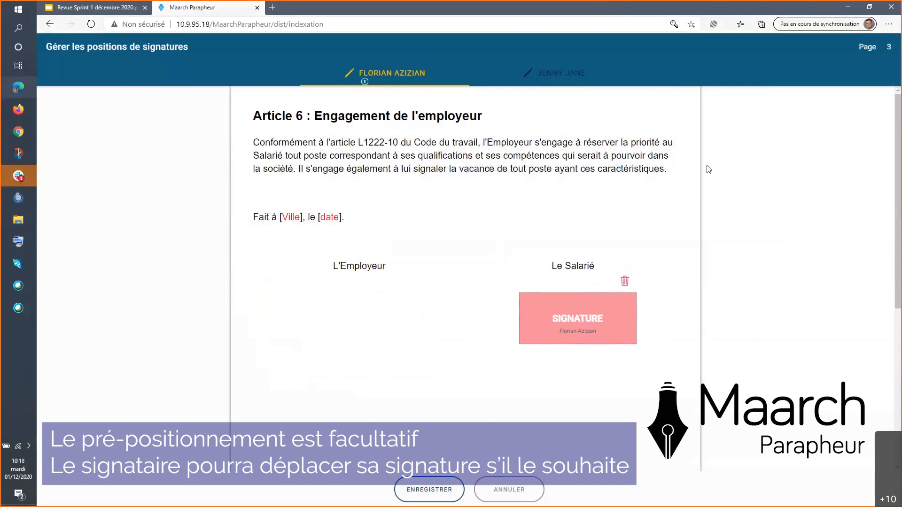
- Pre-position the second signatory's signature on page 3, beneath L'Employeur, and fine-tune its placement
left_click(556, 76)
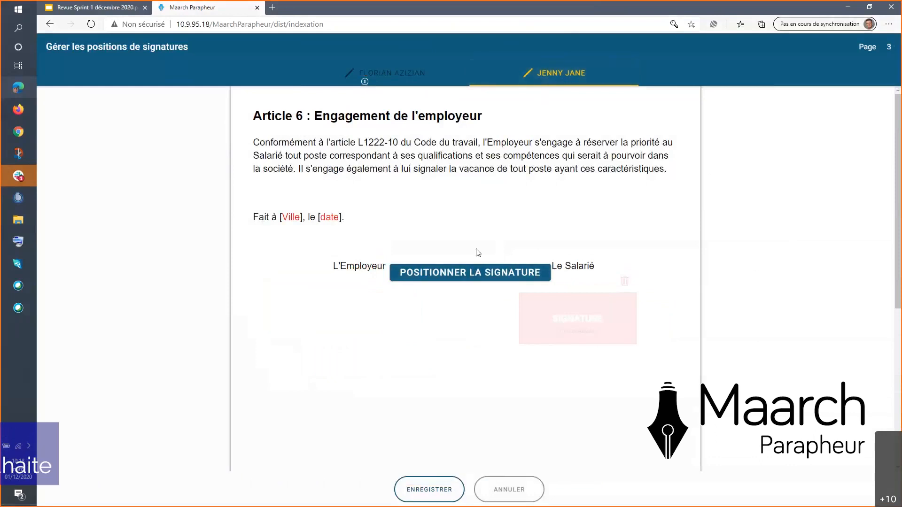
left_click(474, 274)
mouse_move(286, 112)
left_mouse_down()
mouse_move(344, 342)
mouse_move(362, 319)
left_mouse_up()
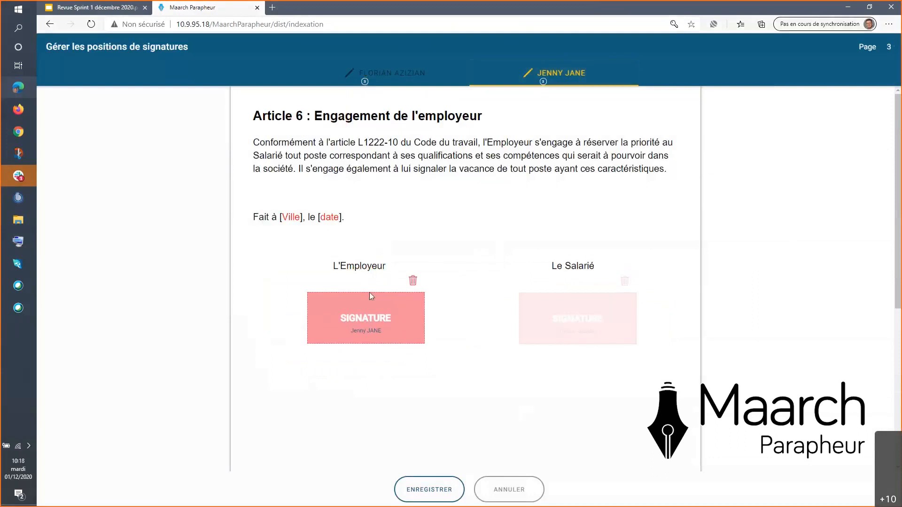
mouse_move(374, 318)
left_mouse_down()
mouse_move(457, 189)
mouse_move(377, 316)
left_mouse_up()
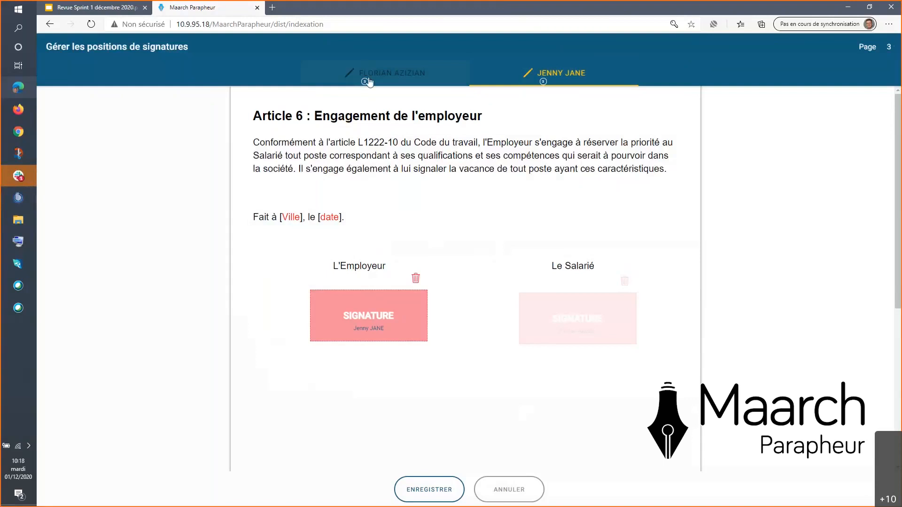
- Check each signatory's signature placement on page 3 and save the positions
left_click(401, 79)
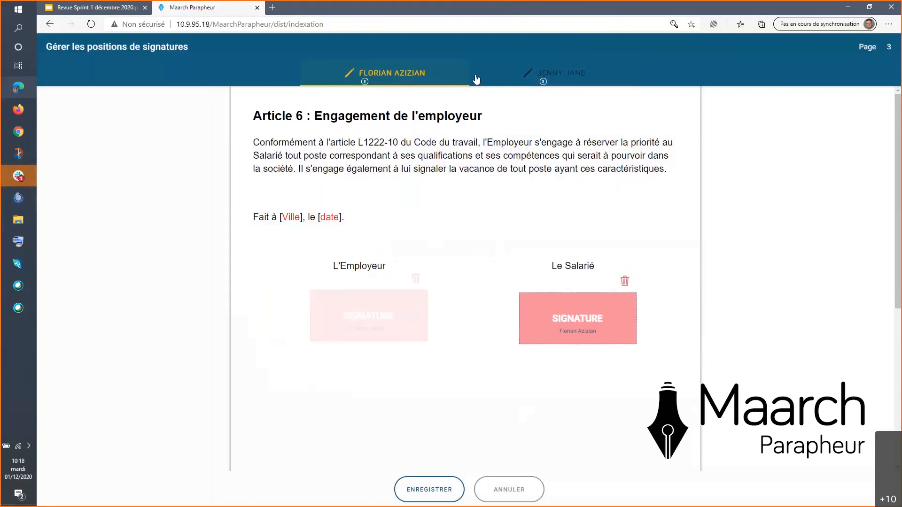
left_click(567, 76)
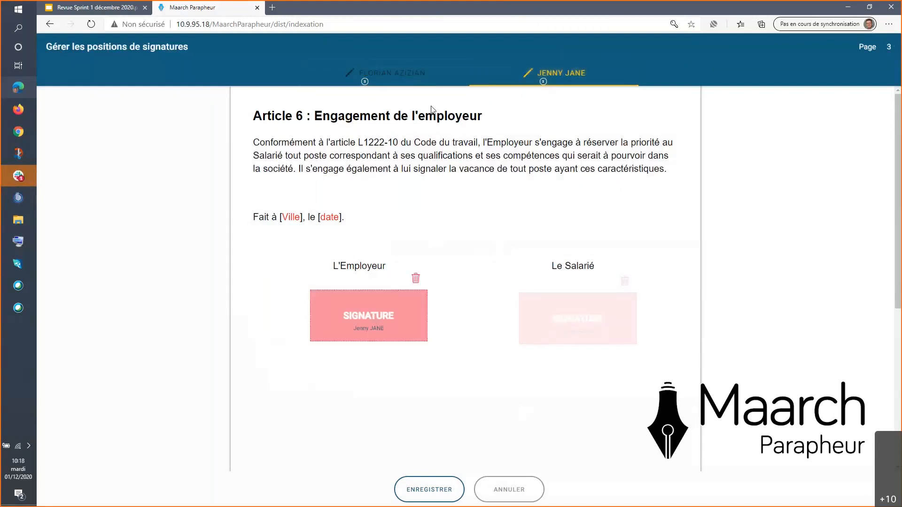
left_click(413, 77)
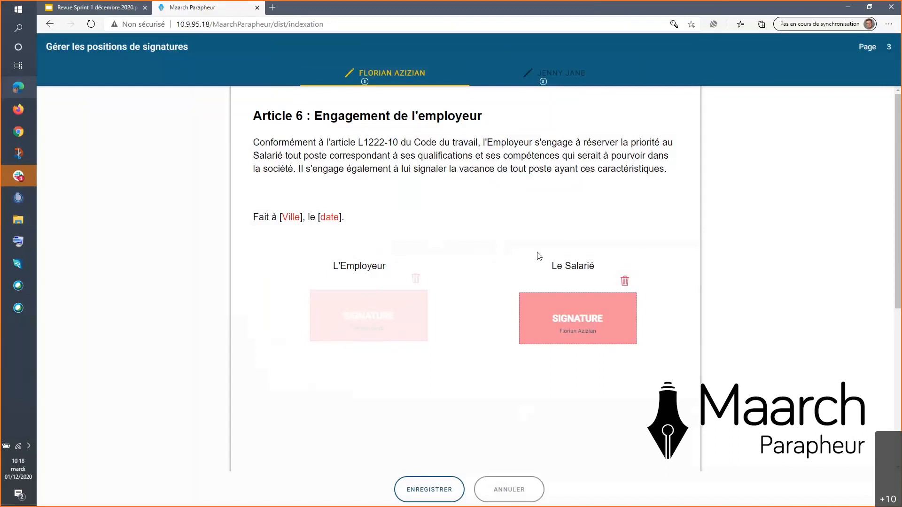
left_click(439, 490)
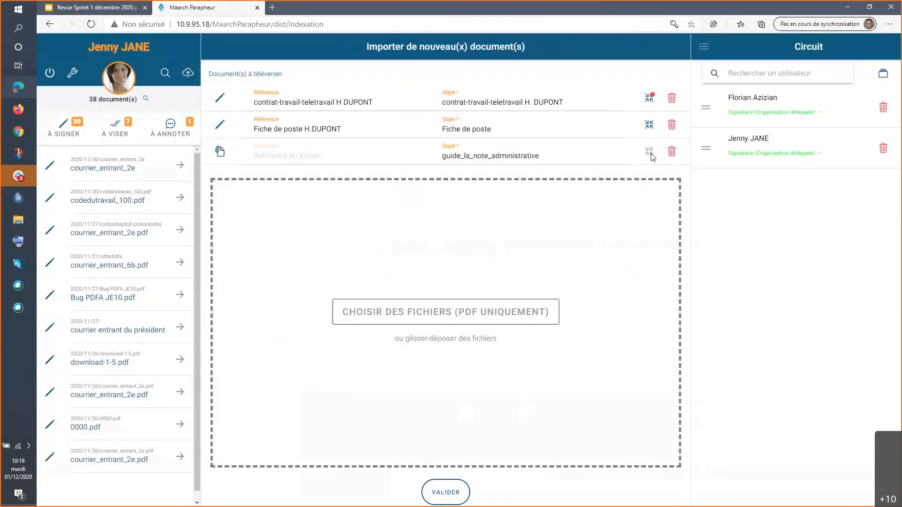
- Validate the document import with the annotation "Merci de bien vouloir viser ces documents"
left_click(451, 494)
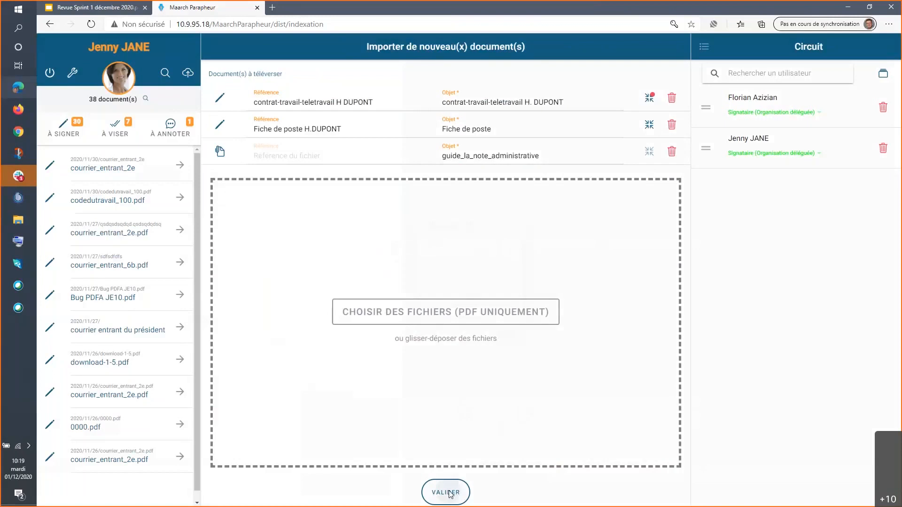
left_click(462, 255)
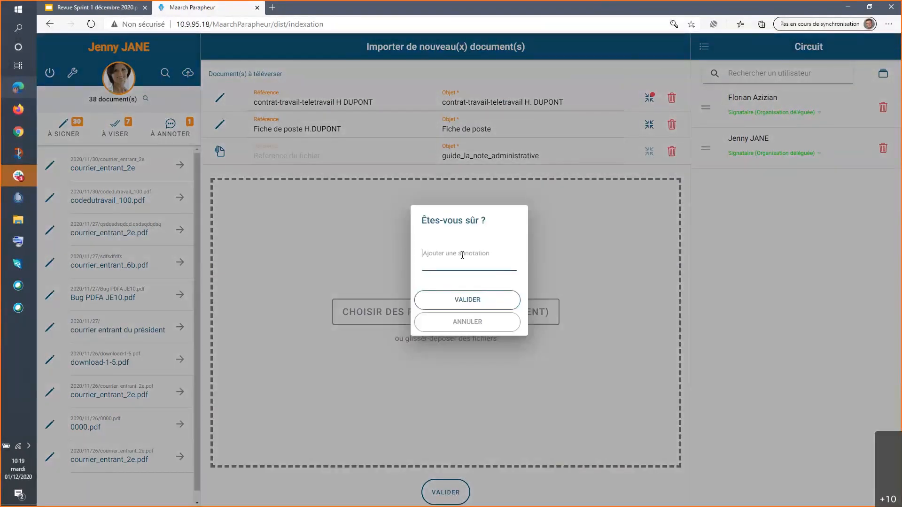
type("Merci de bien vouloir")
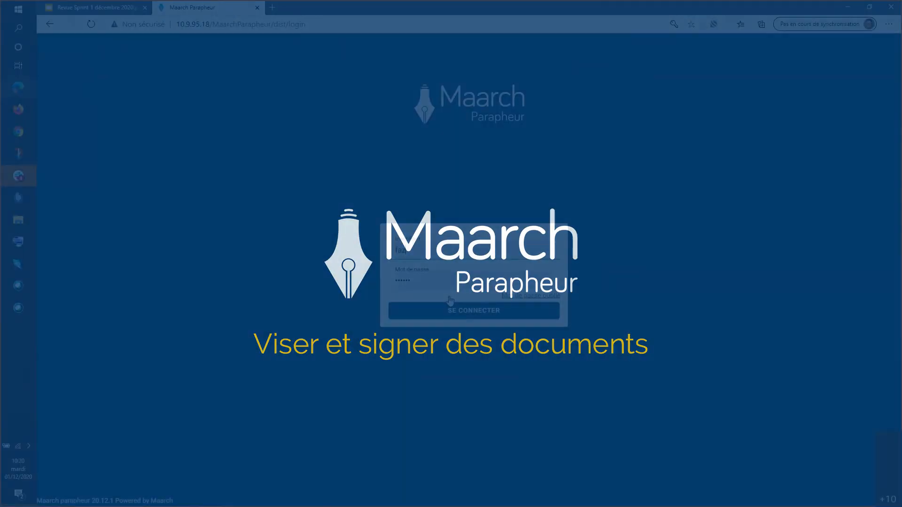
- Log in as the first signatory, open the contrat-travail-teletravail document to sign and look at its note
left_click(472, 311)
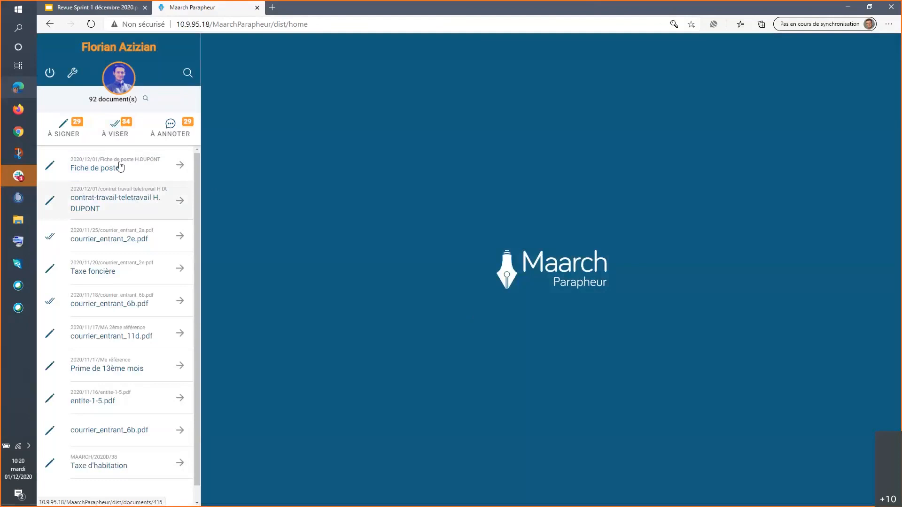
left_click(131, 197)
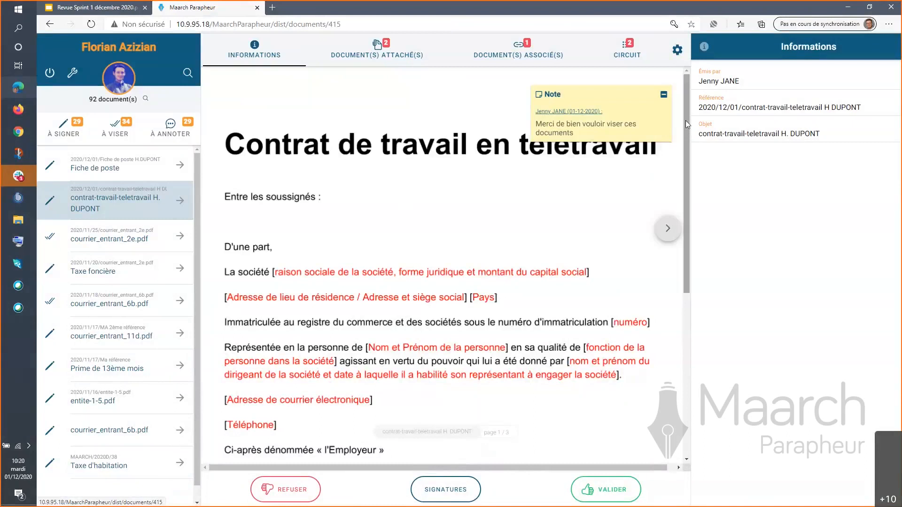
left_click(663, 97)
left_click(658, 98)
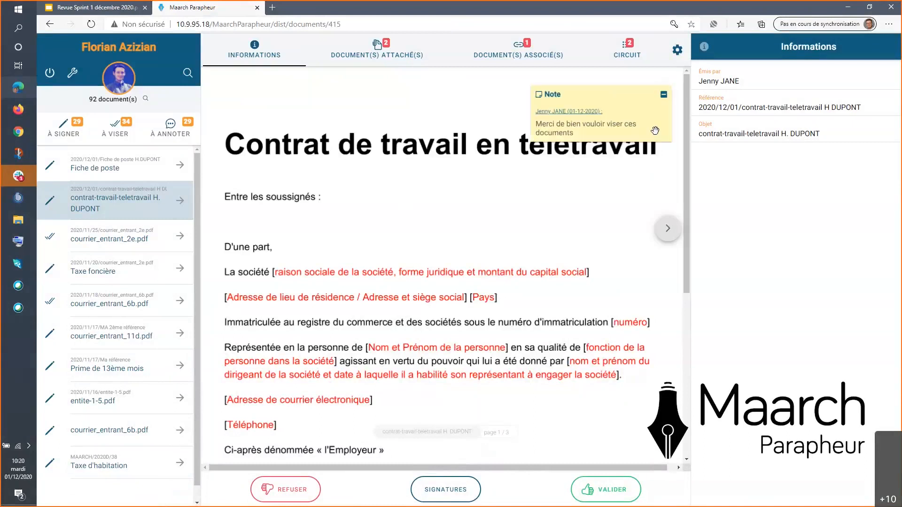
left_click_drag(686, 163, 618, 145)
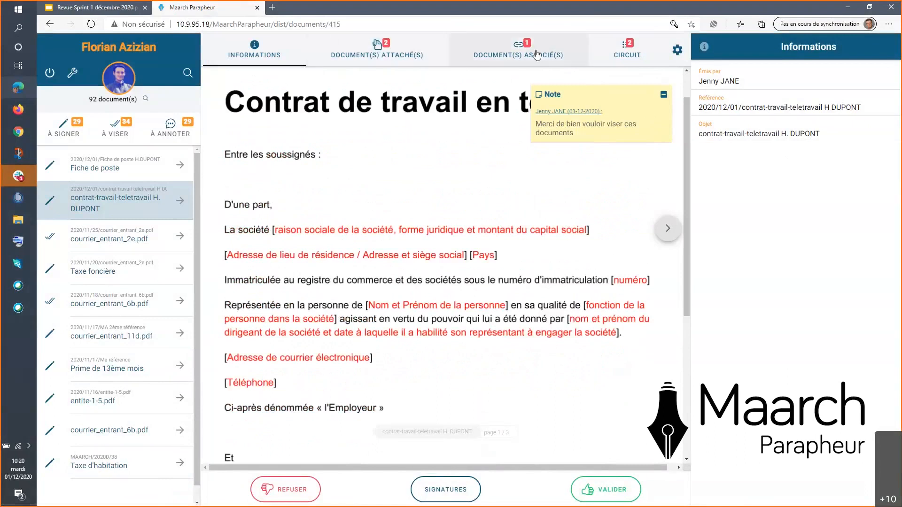
- Browse the contract's attached documents, including the main document and the guide_la_note_administrative annex
left_click(378, 46)
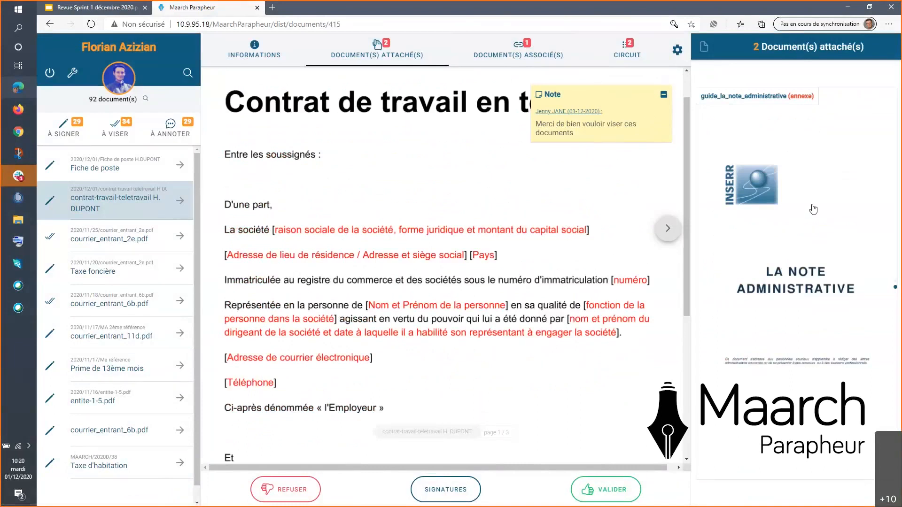
scroll(813, 210, "up", 1)
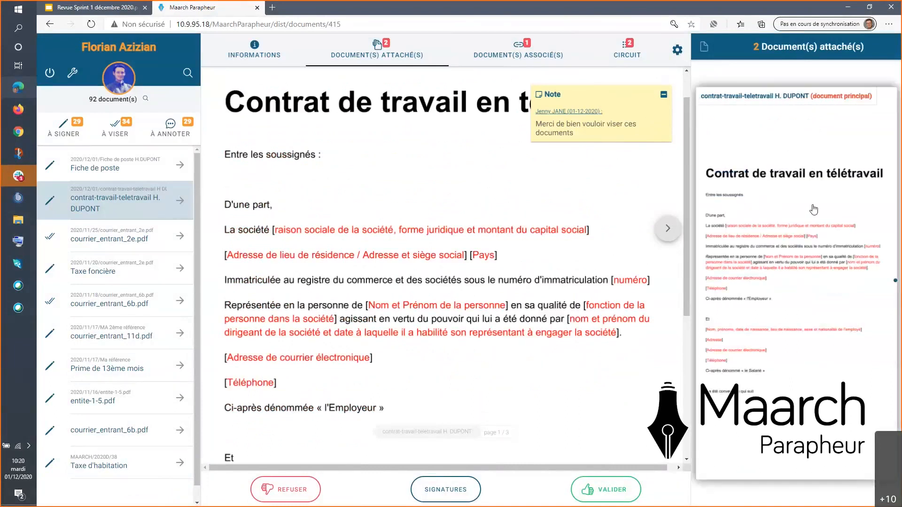
scroll(814, 210, "down", 1)
scroll(814, 209, "up", 1)
scroll(826, 298, "down", 1)
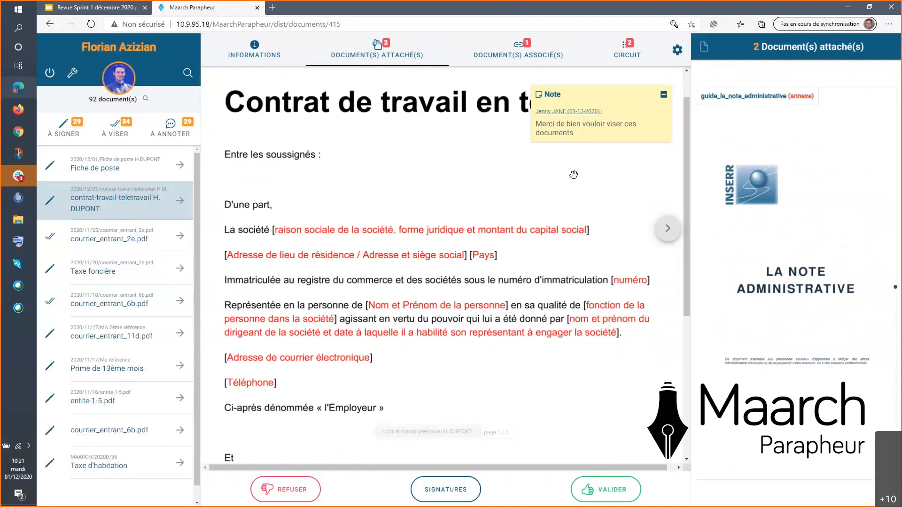
- View the associated Fiche de poste document and return to the contract through its own associated document link
left_click(524, 59)
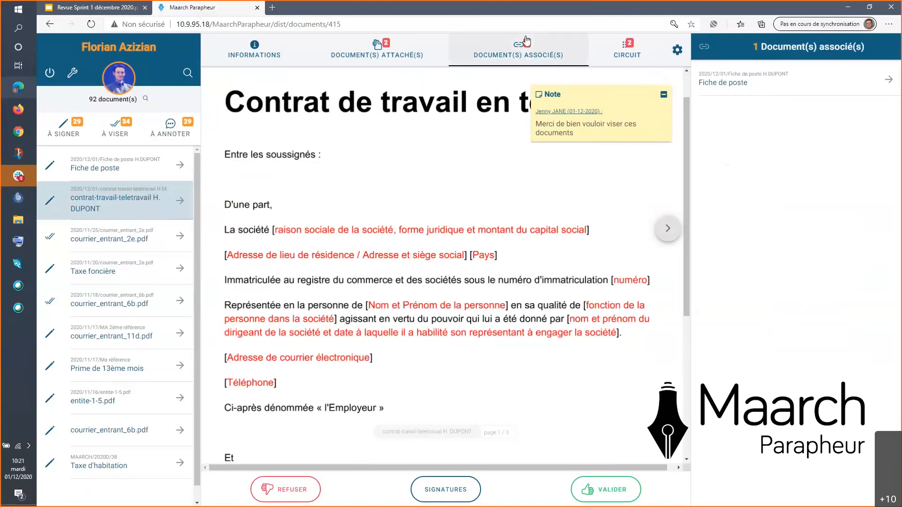
left_click(756, 85)
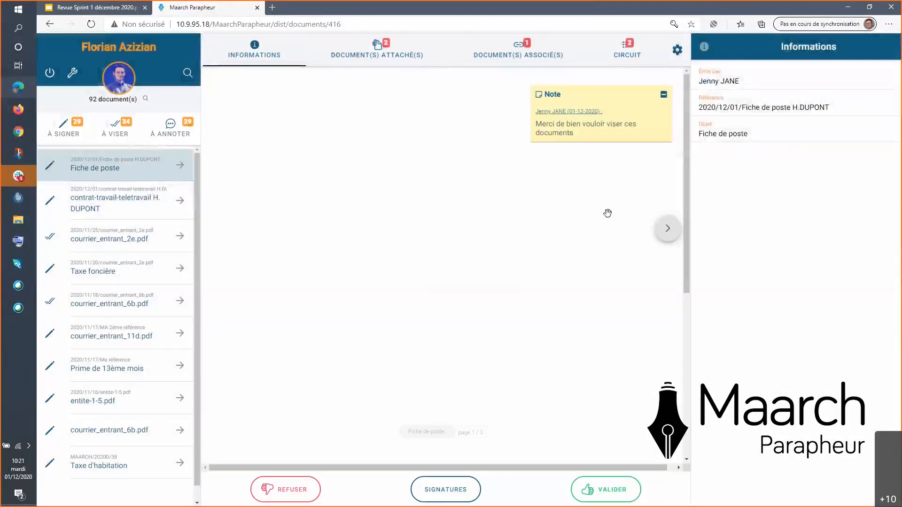
left_click_drag(687, 159, 685, 198)
left_click(529, 60)
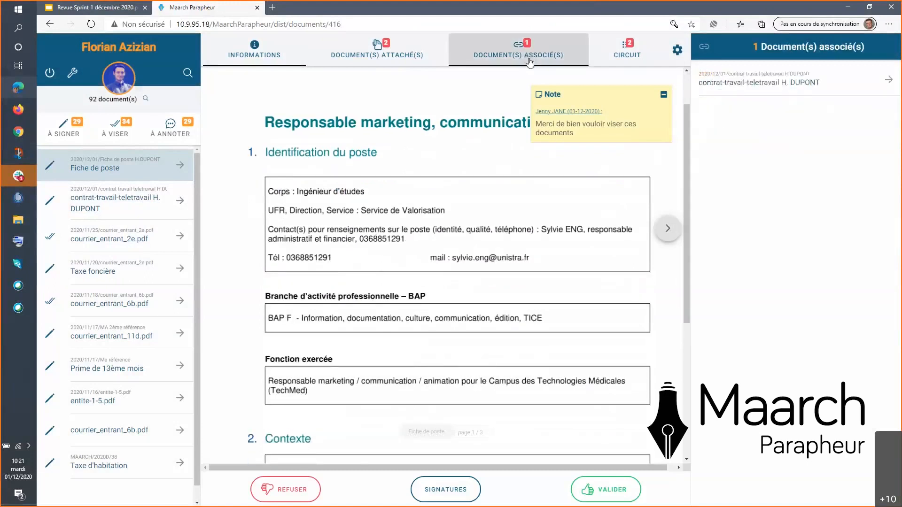
left_click(760, 86)
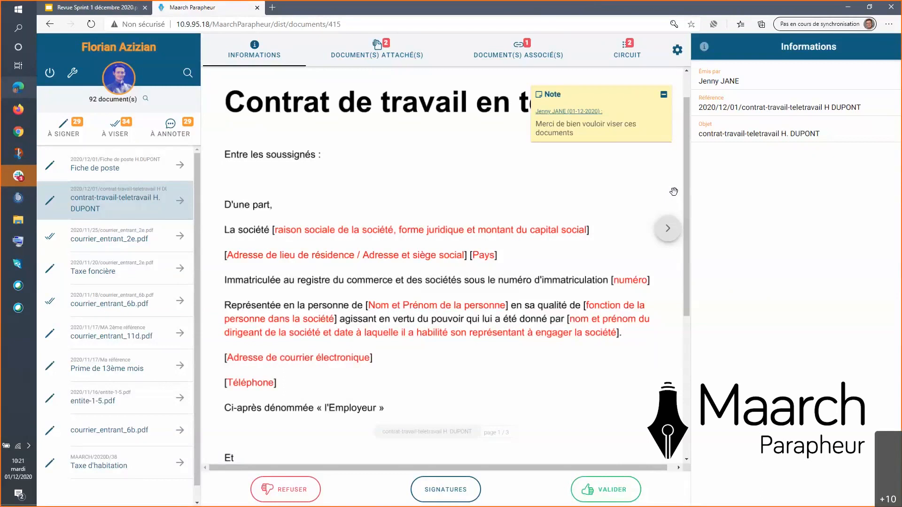
- Display the contract's signing circuit, and collapse the note after trying it elsewhere on the page
left_click(629, 49)
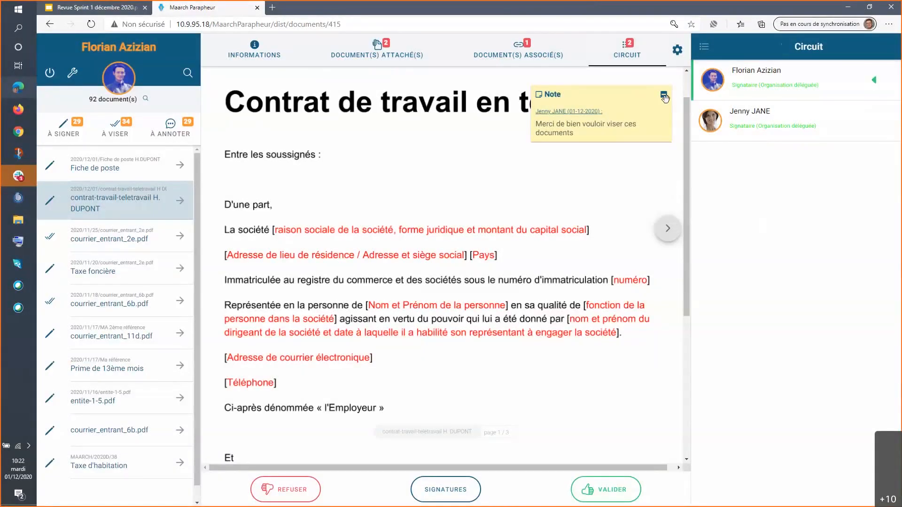
left_click_drag(631, 98, 473, 349)
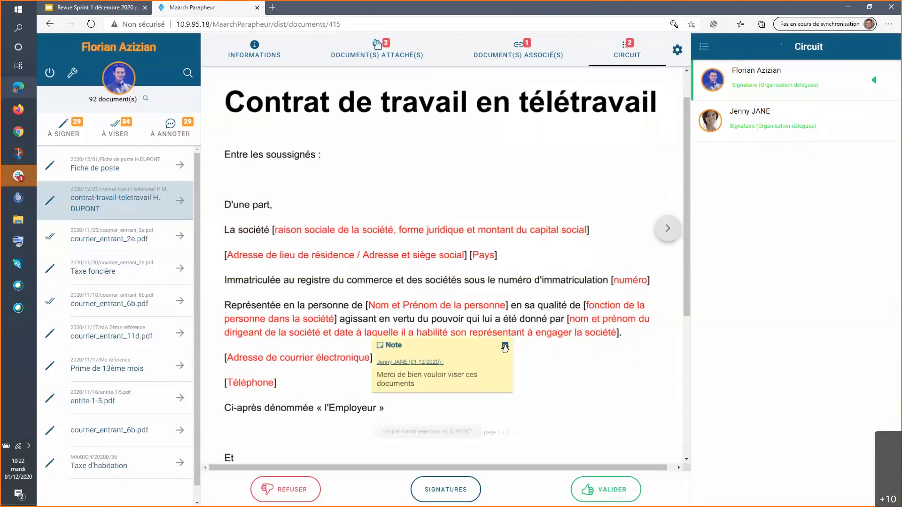
left_click_drag(477, 357, 644, 92)
left_click(673, 81)
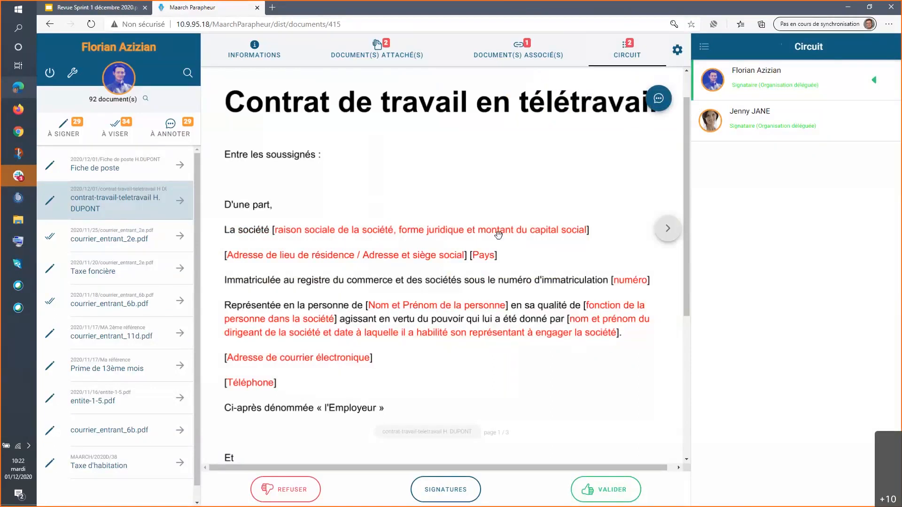
- Read through page 1 of the contract from the title to the closing line
scroll(521, 244, "down", 5)
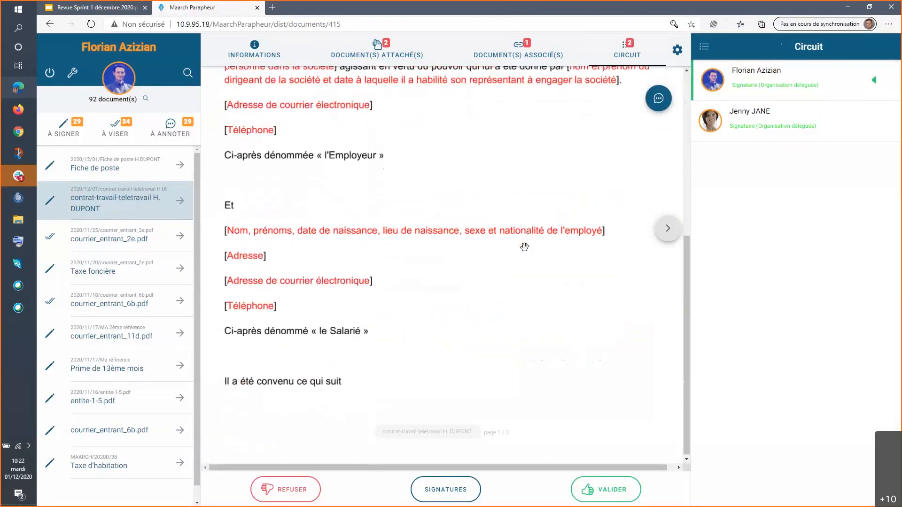
scroll(525, 247, "up", 6)
scroll(525, 247, "down", 5)
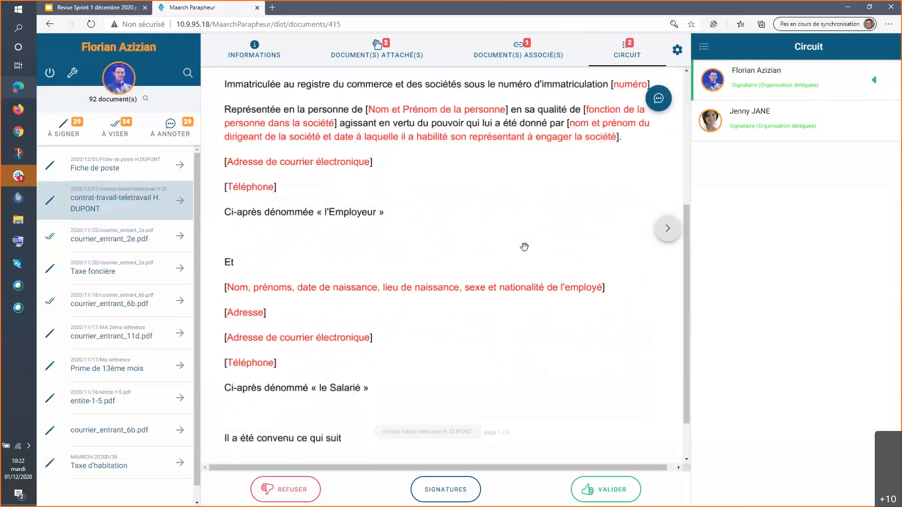
scroll(524, 247, "up", 3)
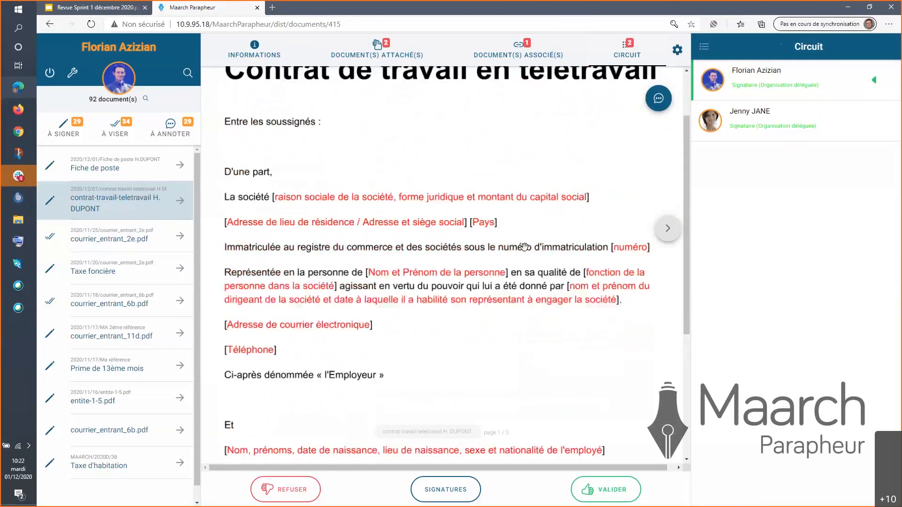
scroll(524, 246, "up", 2)
scroll(524, 246, "down", 3)
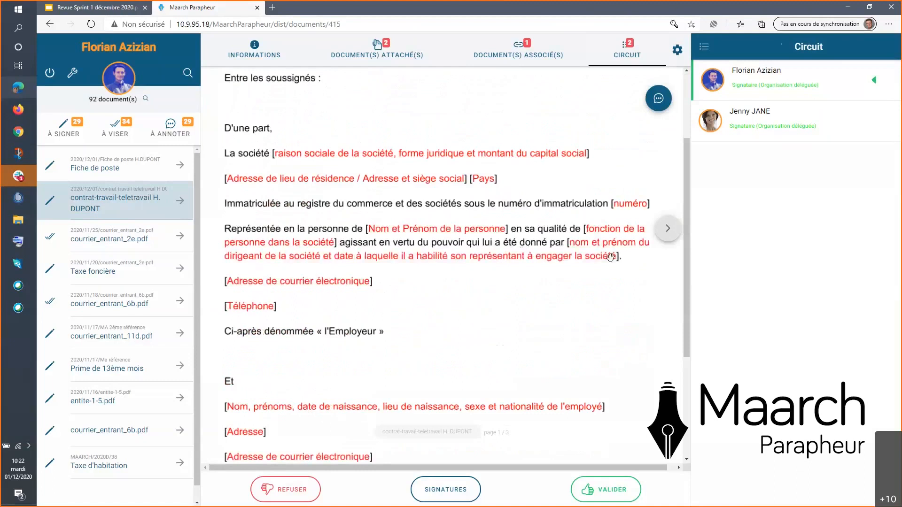
scroll(615, 256, "down", 4)
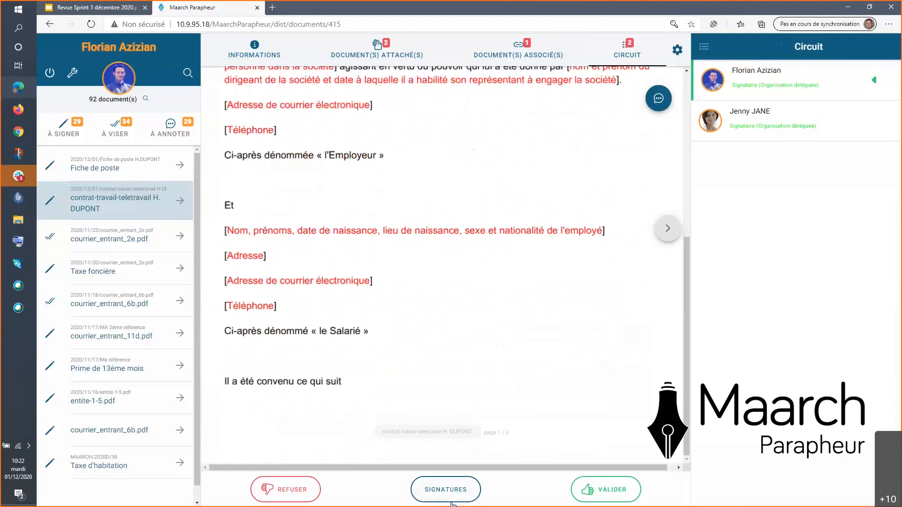
- Insert the stored handwritten signature at its pre-positioned place on page 3 and adjust it beneath Le Salarié
left_click(450, 489)
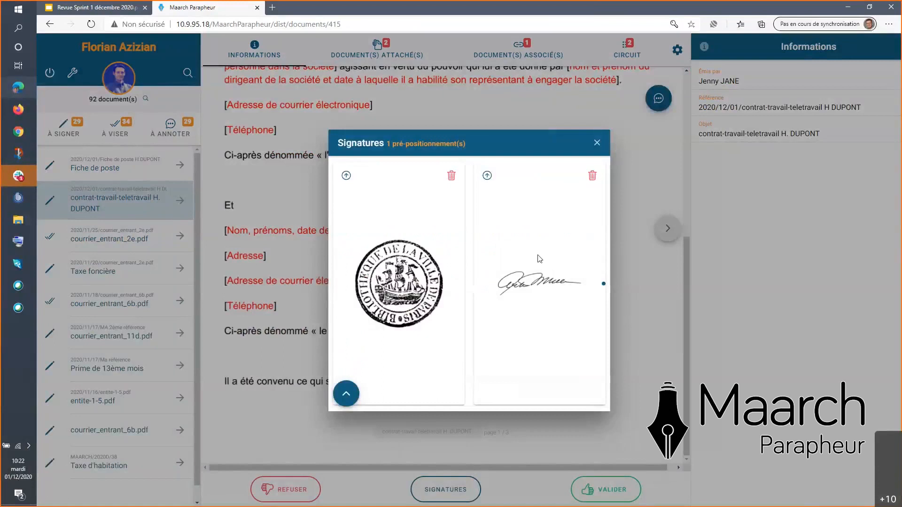
left_click(487, 176)
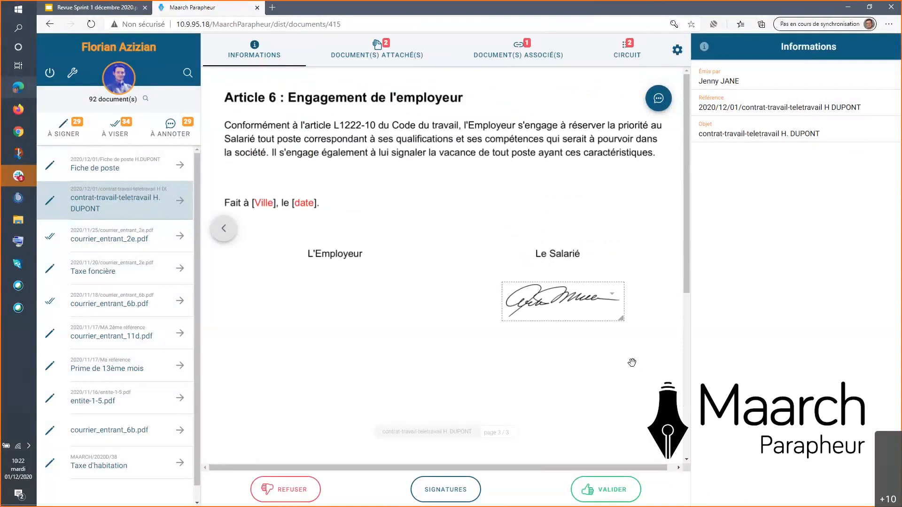
mouse_move(558, 297)
left_mouse_down()
mouse_move(477, 378)
mouse_move(484, 433)
mouse_move(573, 421)
mouse_move(560, 297)
mouse_move(458, 268)
mouse_move(508, 310)
mouse_move(571, 295)
left_mouse_up()
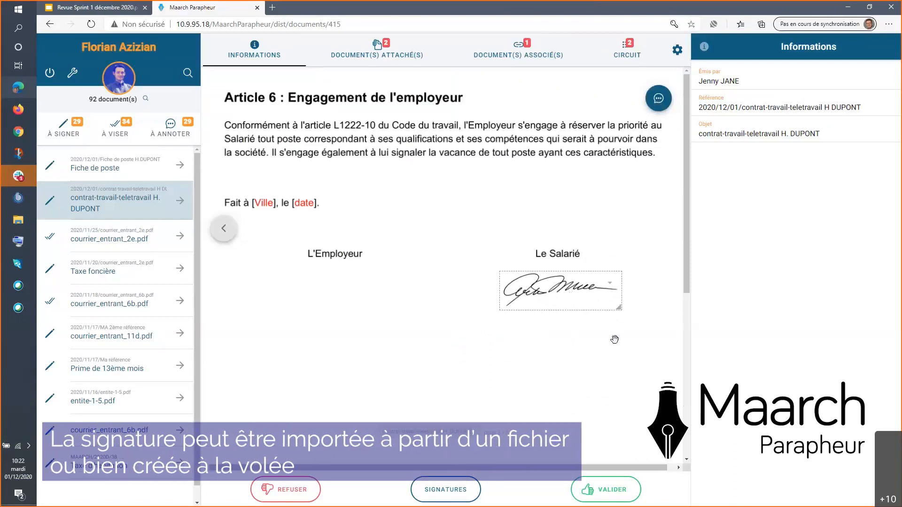
- View the placed signature's Supprimer and Répliquer options, and try to resize the signature frame
left_click(612, 287)
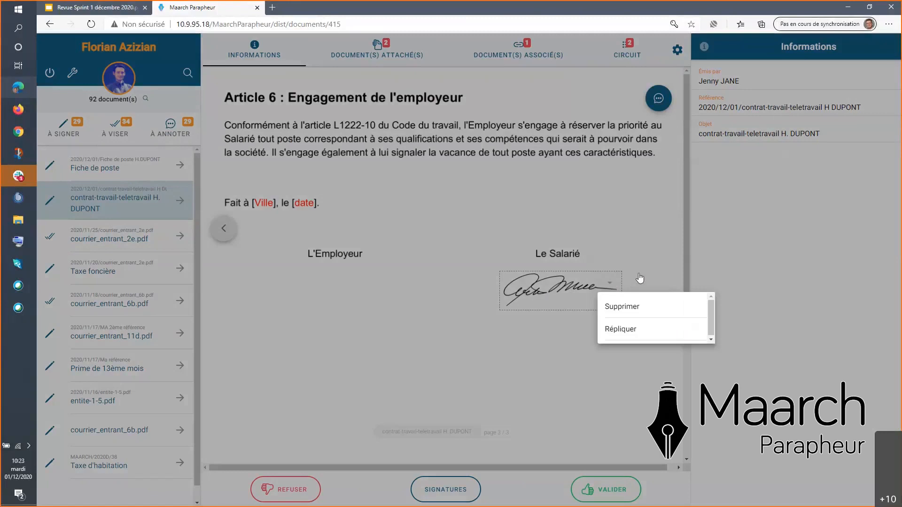
left_click(636, 249)
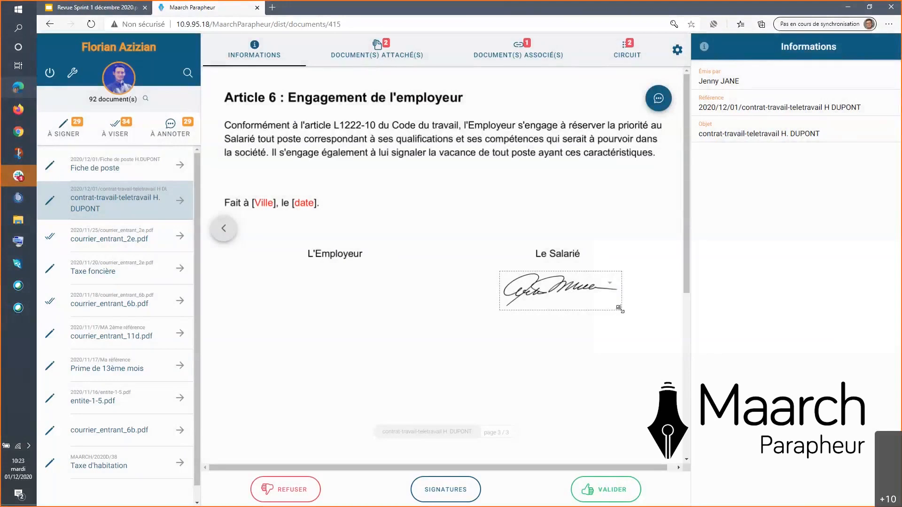
mouse_move(619, 308)
left_mouse_down()
mouse_move(618, 328)
mouse_move(602, 326)
mouse_move(651, 338)
mouse_move(619, 365)
left_mouse_up()
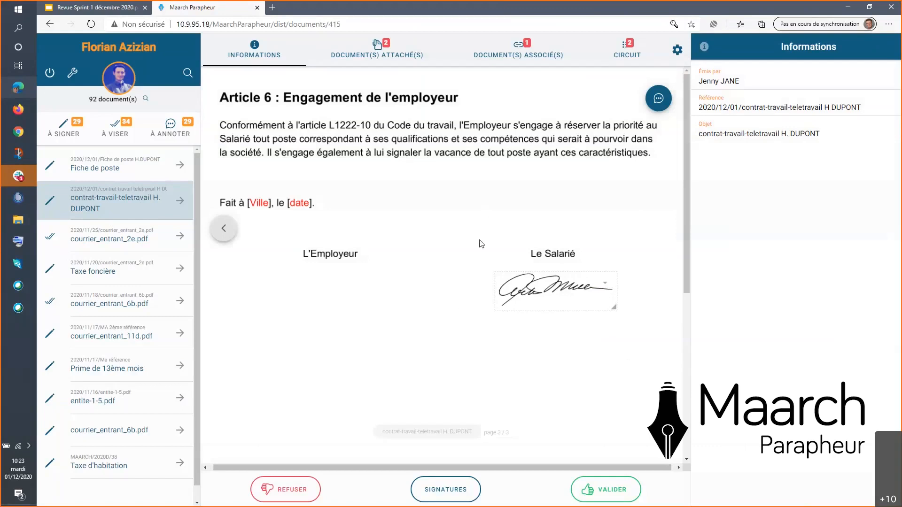
scroll(498, 240, "down", 1)
scroll(499, 235, "up", 1)
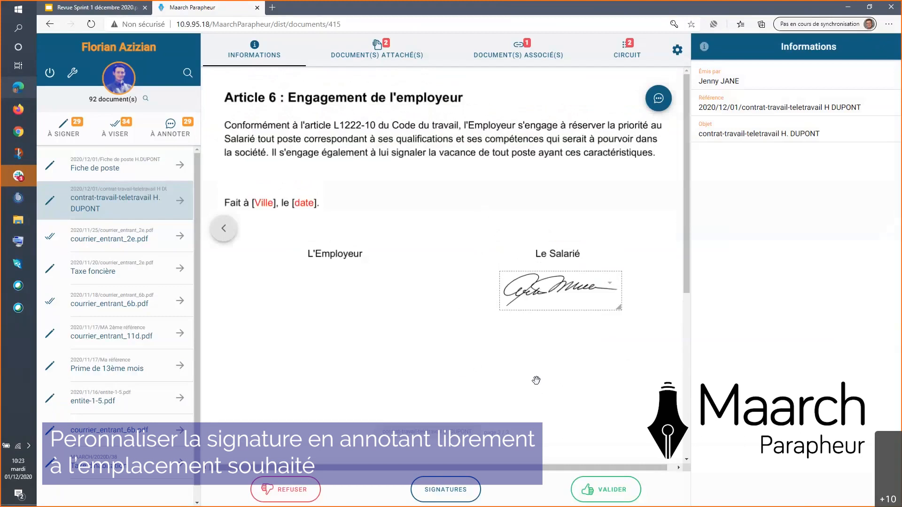
- Annotate the document by handwriting "Bon pour accord" in black below the Le Salarié signature, and save the annotation
left_click(544, 346)
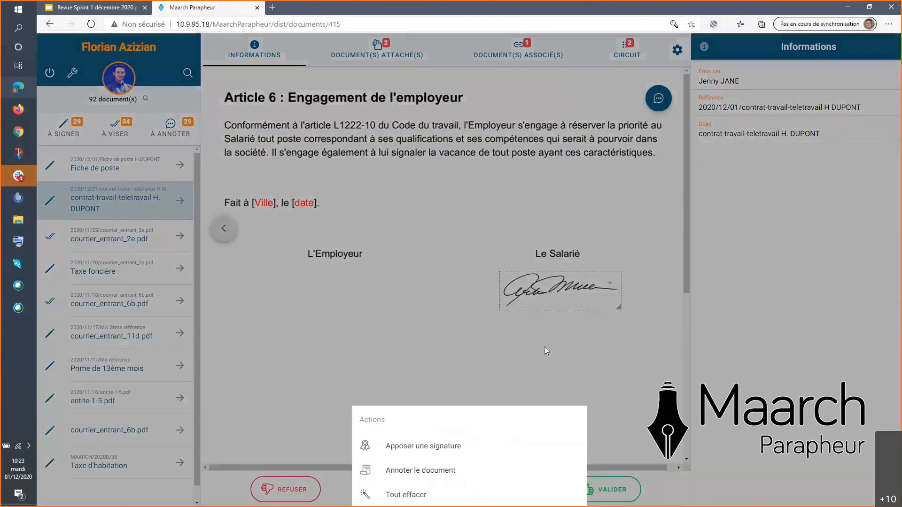
left_click(433, 475)
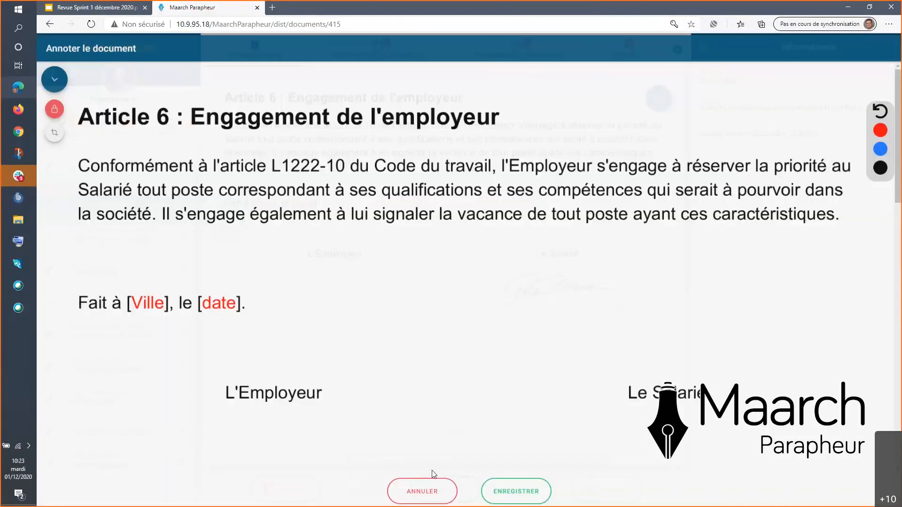
scroll(599, 371, "down", 1)
scroll(599, 371, "down", 4)
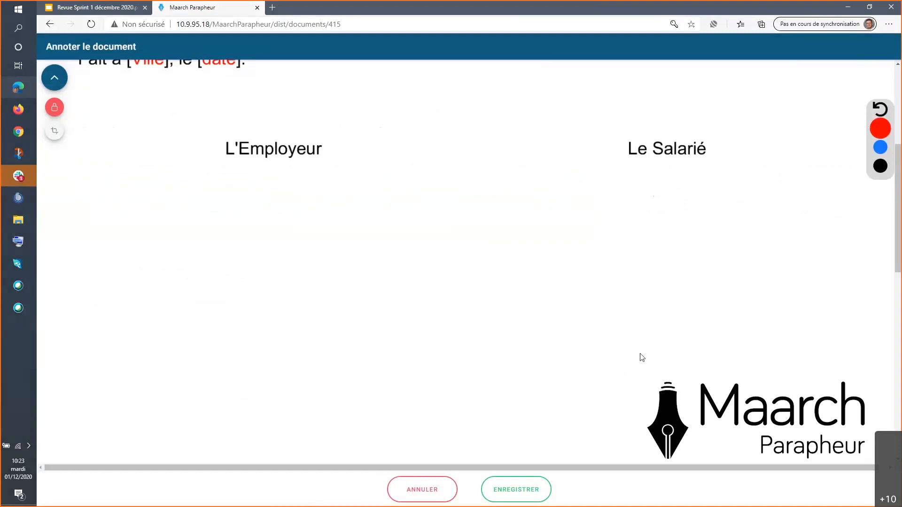
scroll(641, 357, "up", 3)
scroll(643, 356, "down", 3)
scroll(642, 356, "up", 5)
scroll(642, 356, "down", 8)
scroll(642, 356, "up", 3)
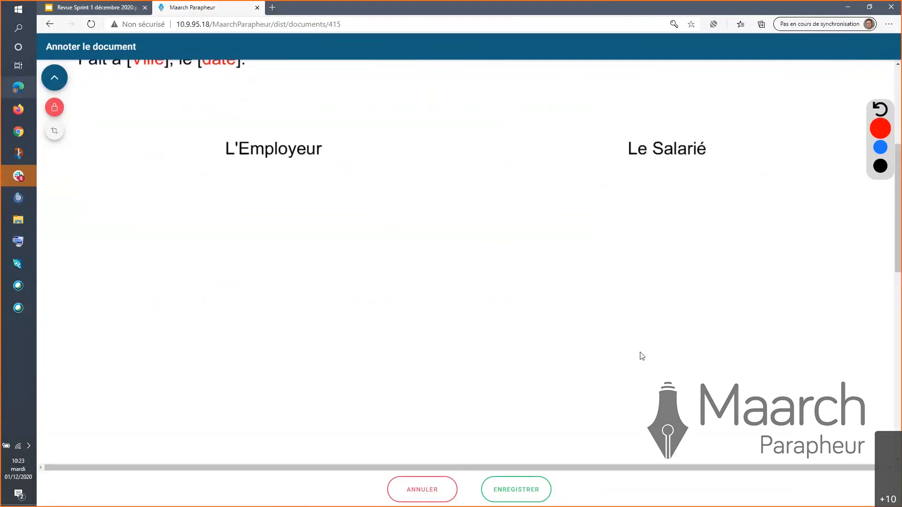
left_click(881, 166)
mouse_move(560, 360)
left_mouse_down()
mouse_move(552, 340)
mouse_move(564, 350)
mouse_move(560, 359)
mouse_move(654, 348)
mouse_move(670, 359)
left_mouse_up()
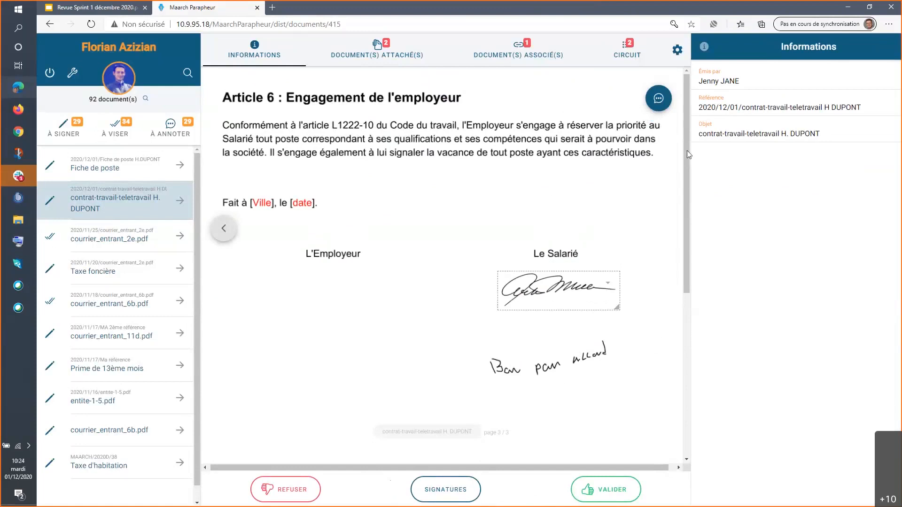
- Validate the signed contract with the reason "Merci"
left_click_drag(687, 160, 687, 249)
scroll(603, 400, "up", 4)
left_click(606, 491)
left_click(467, 274)
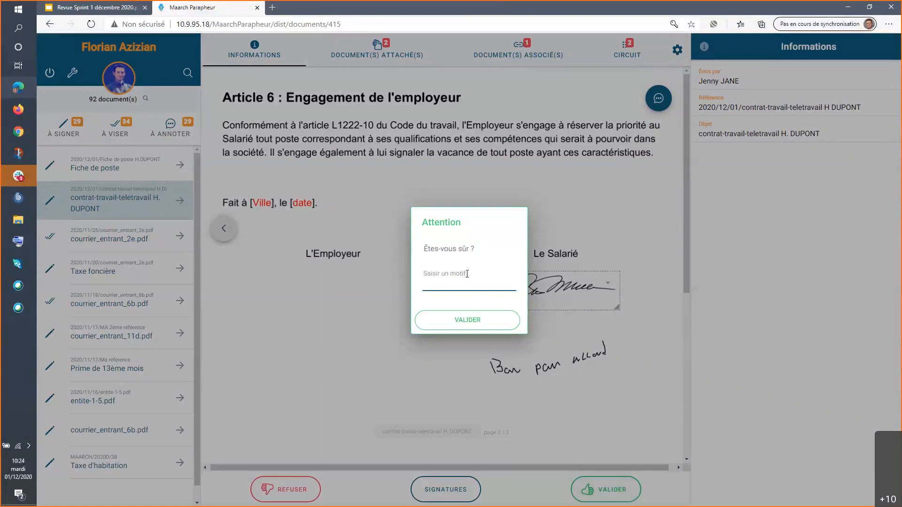
type("B")
key("BackSpace")
type("Merci")
left_click(488, 321)
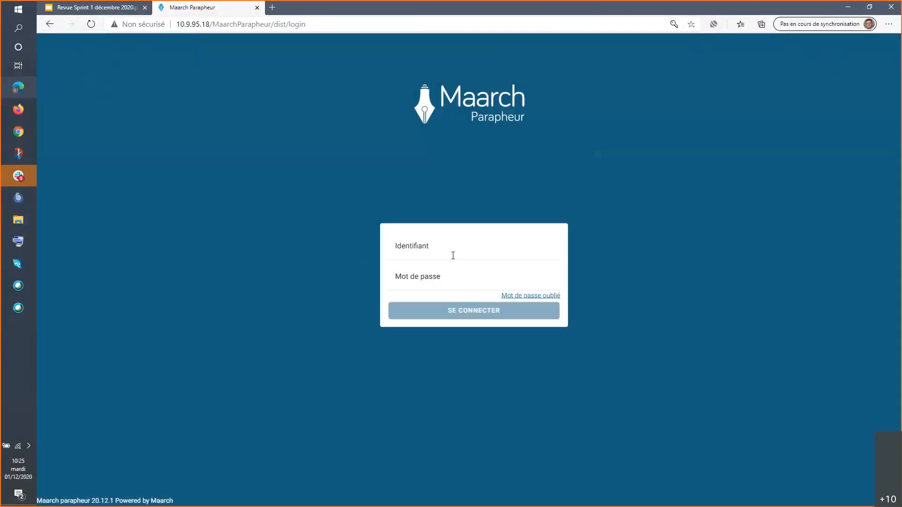
- Log in as the second signatory with the account's identifier and password
left_click(453, 255)
left_click(458, 286)
left_click(467, 311)
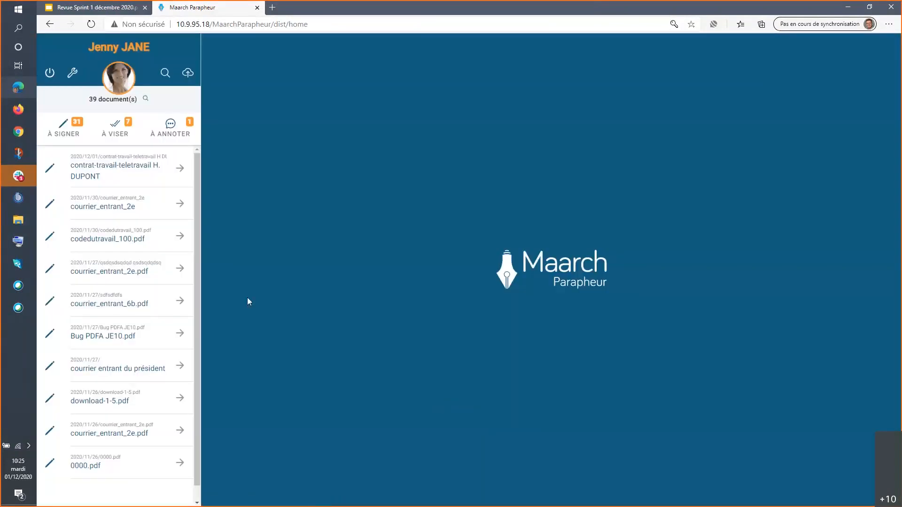
- Open the contrat-travail-teletravail document and examine the first signatory's signature and annotation on page 3
left_click(114, 169)
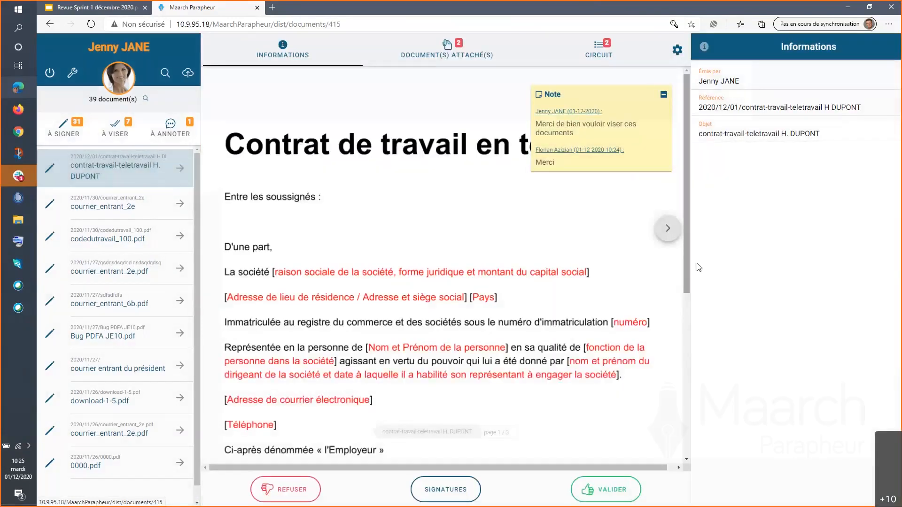
left_click(667, 229)
left_click(667, 229)
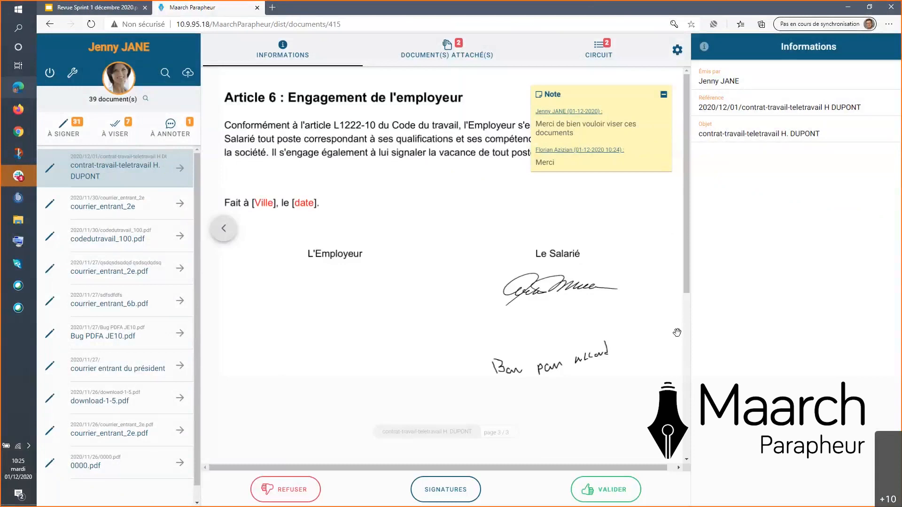
left_click_drag(686, 263, 686, 232)
left_click(223, 229)
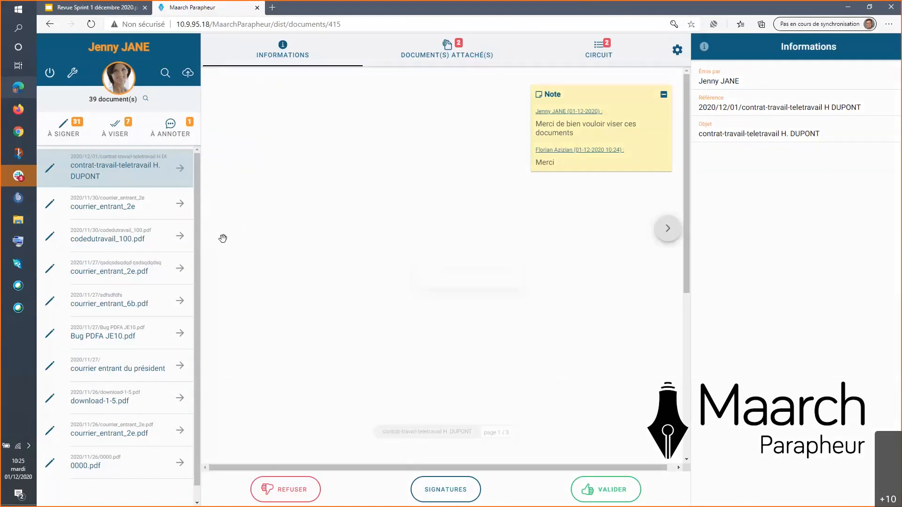
left_click(445, 490)
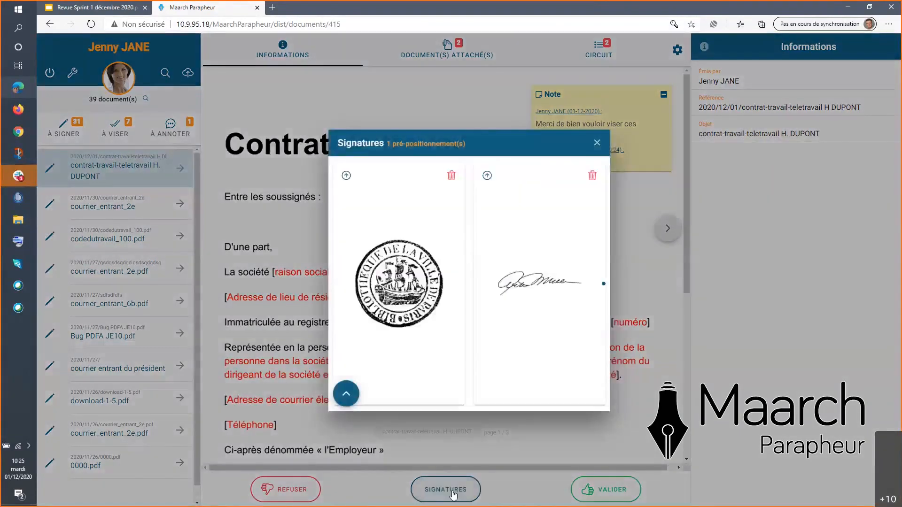
left_click(487, 176)
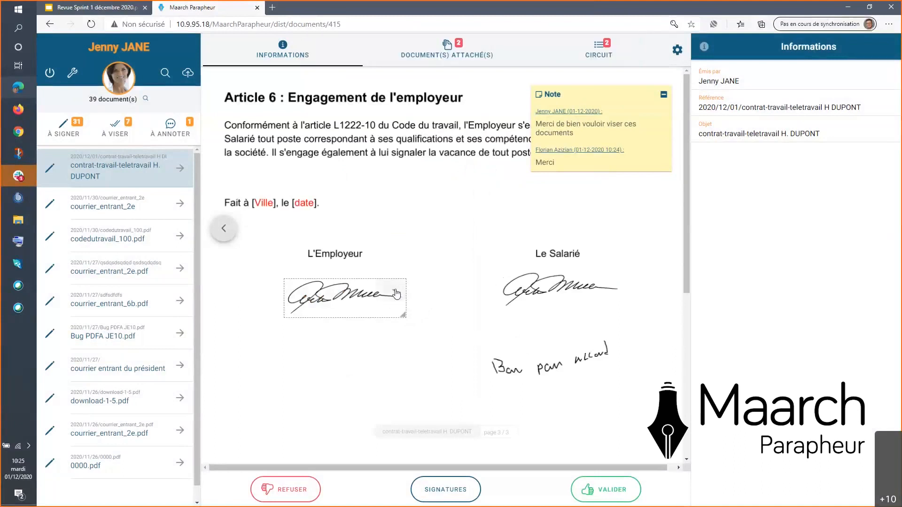
left_click(396, 294)
left_click(409, 315)
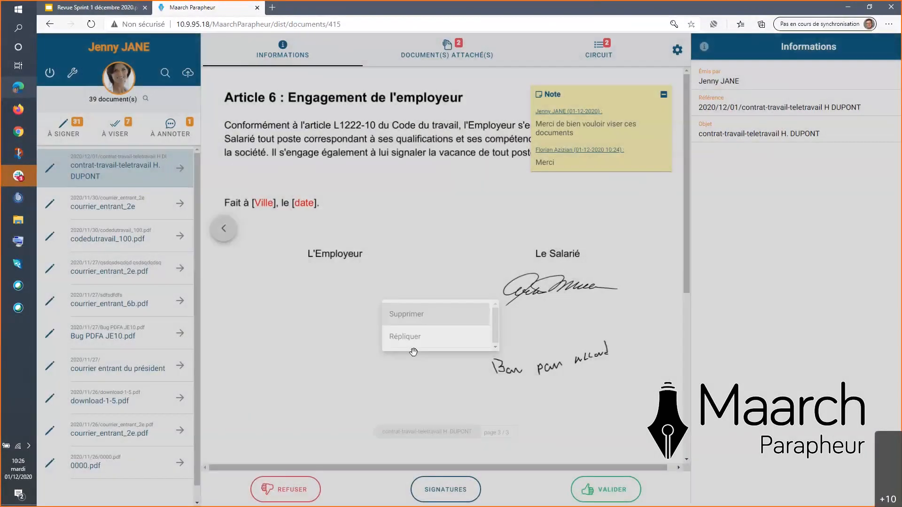
- Import sfaz.png from the Cachets et signatures folder as a stored signature, and delete the old handwritten signature
left_click(445, 489)
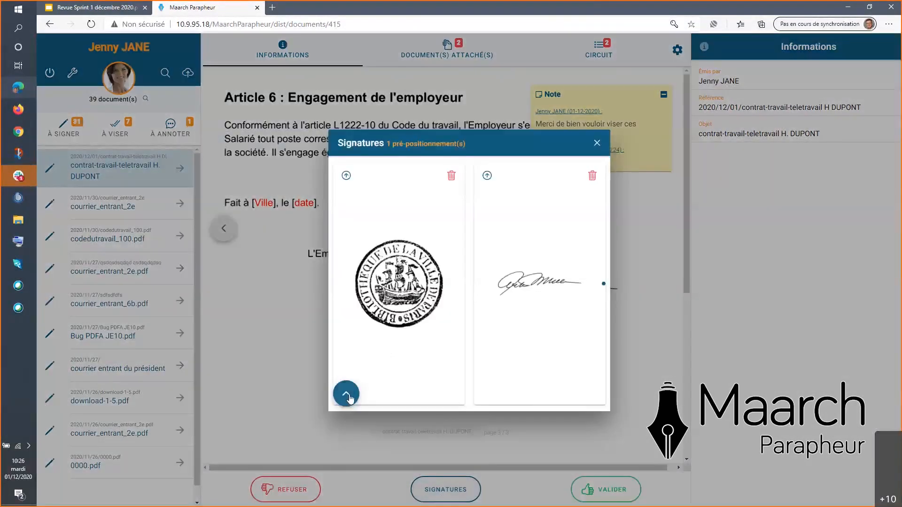
left_click(348, 397)
left_click(349, 370)
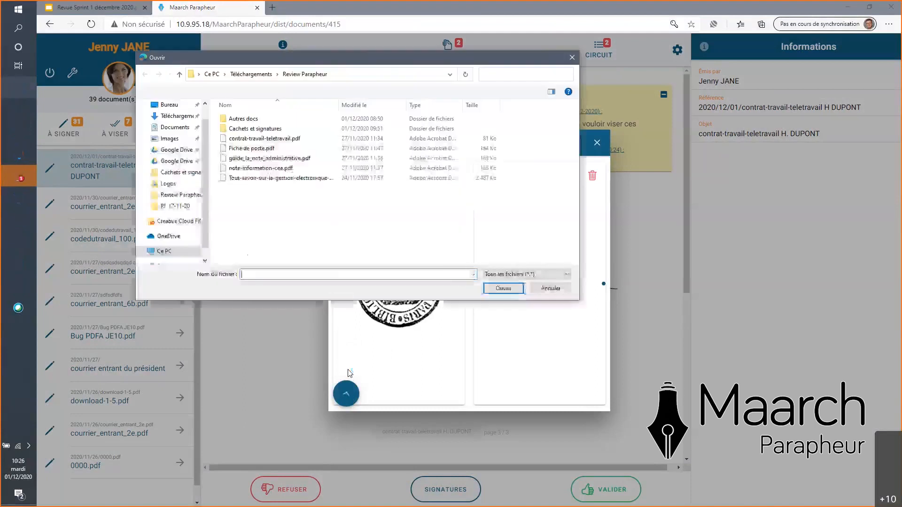
double_click(254, 128)
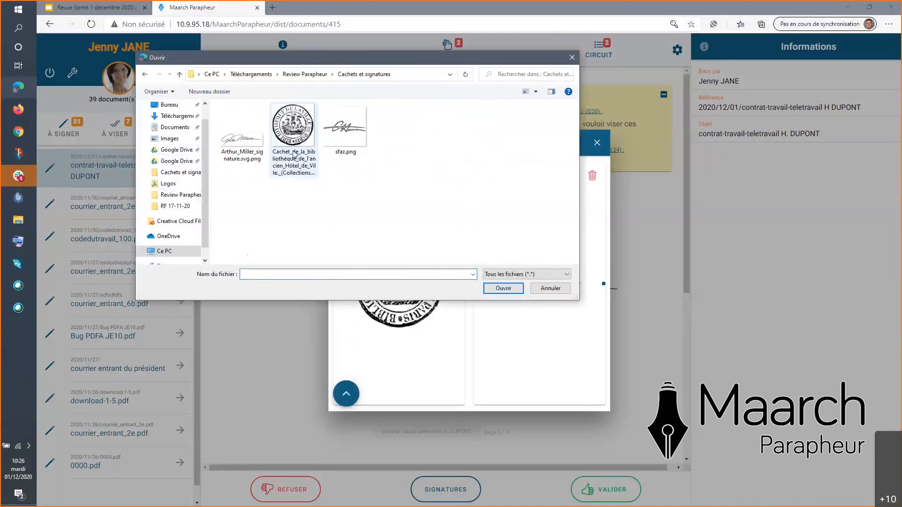
left_click(345, 128)
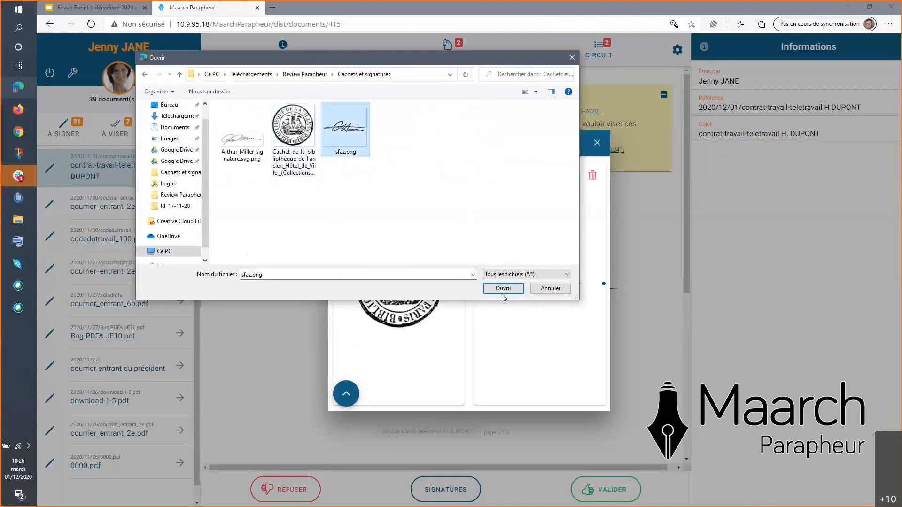
left_click(504, 288)
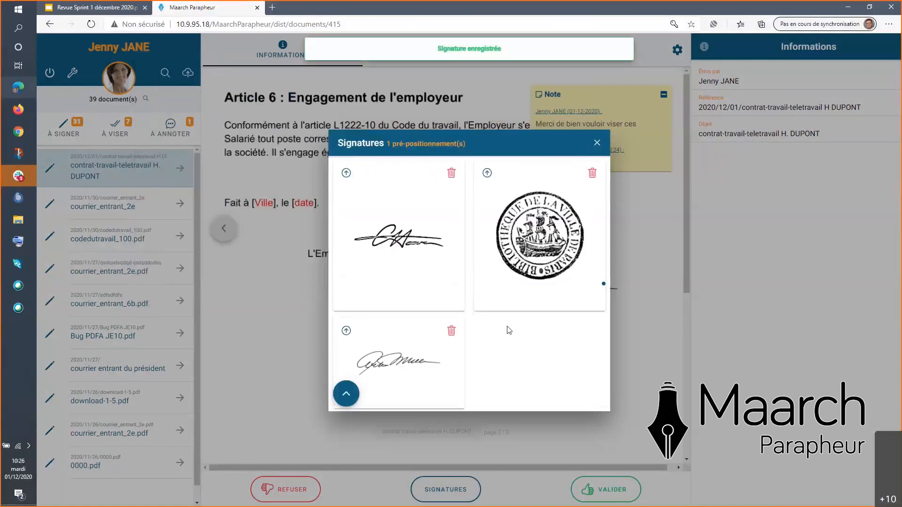
left_click(451, 331)
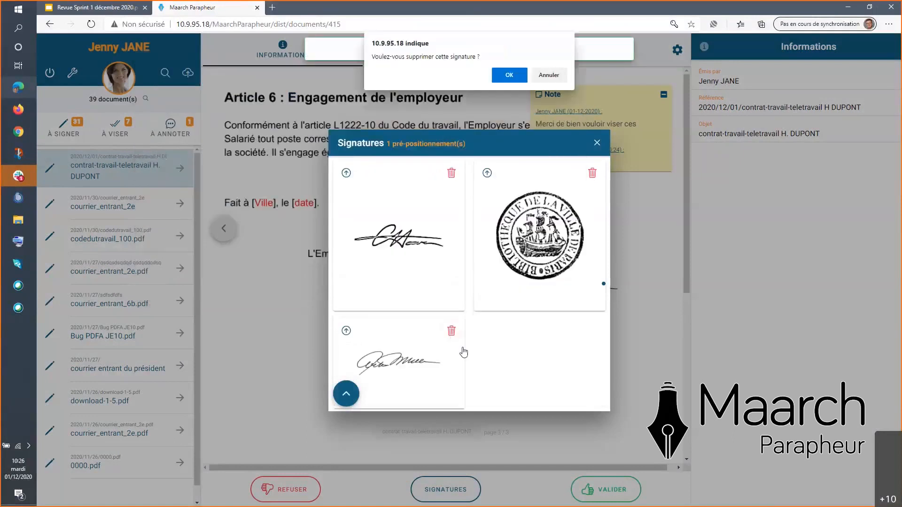
left_click(503, 71)
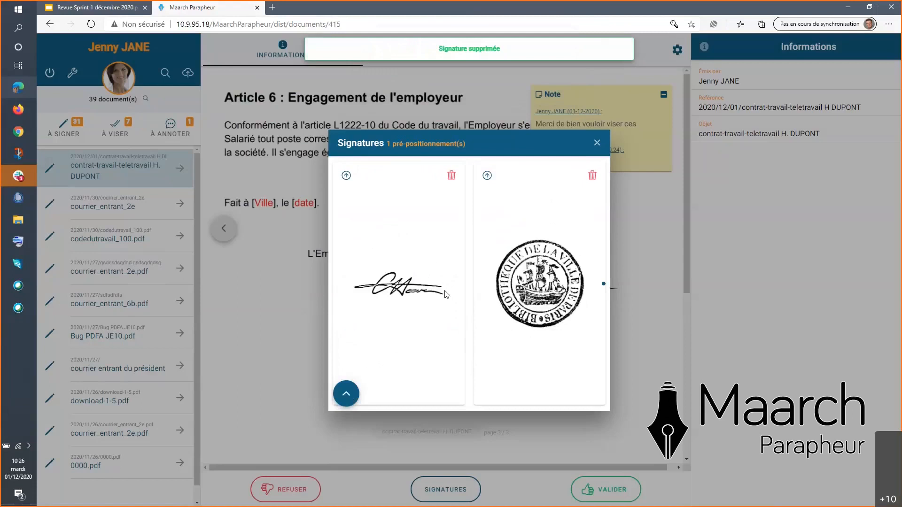
- Sign beneath L'Employeur with the imported signature and validate the contract with the reason "Bon pour accord"
left_click(399, 281)
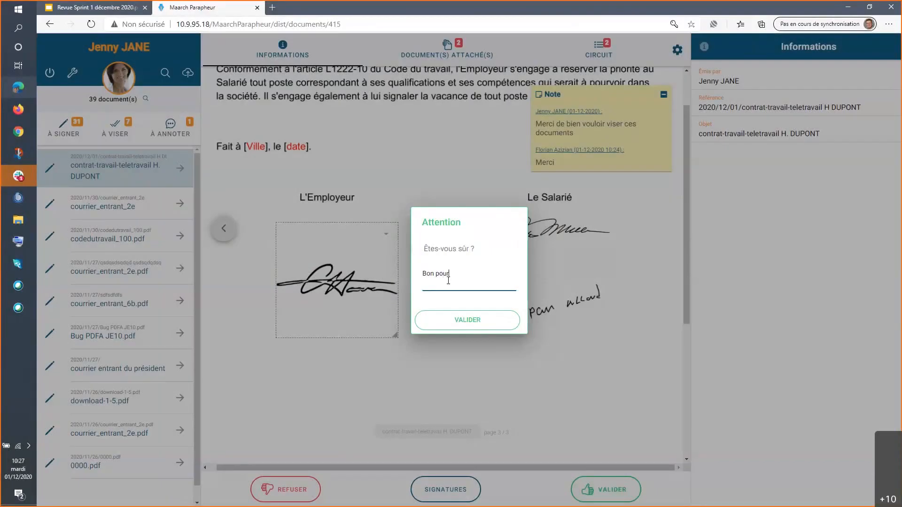
type("accord")
left_click(483, 324)
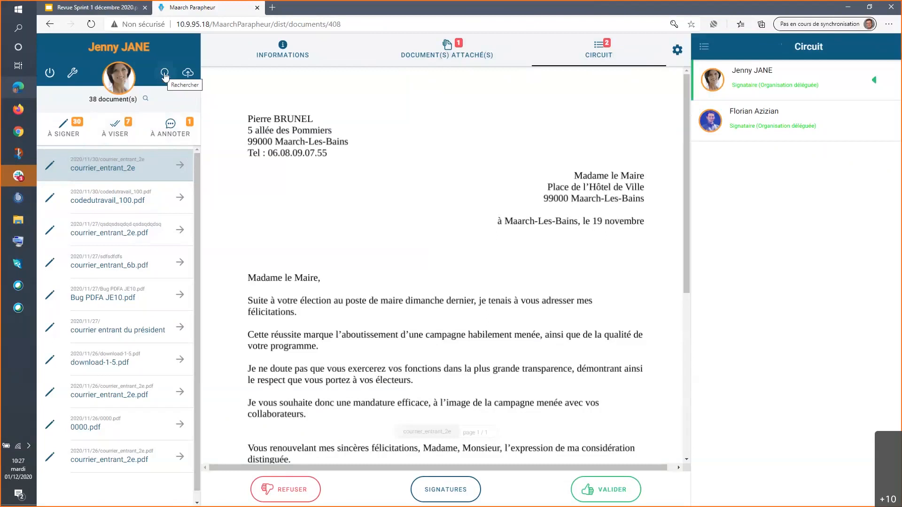
- Search the documents without any filter, and underline the signatories in the Fiche de poste circuit
left_click(164, 74)
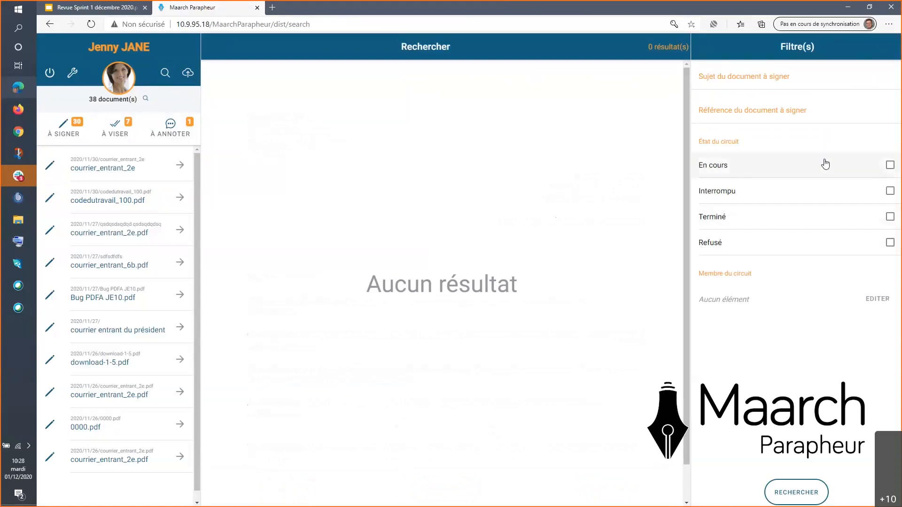
left_click(792, 80)
left_click(790, 114)
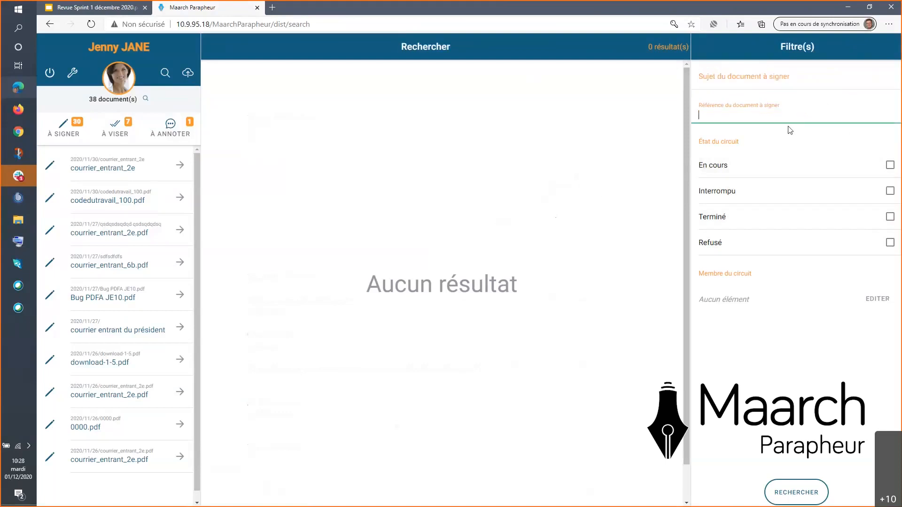
left_click(777, 79)
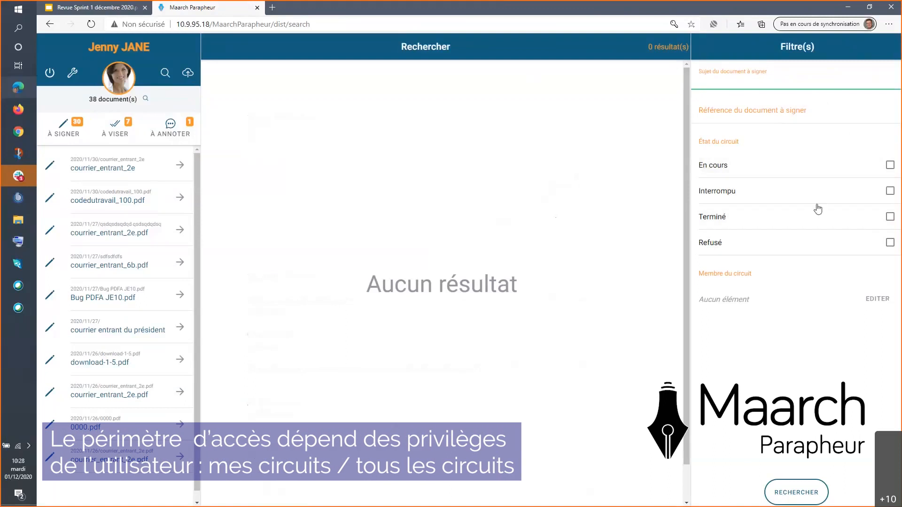
left_click(787, 486)
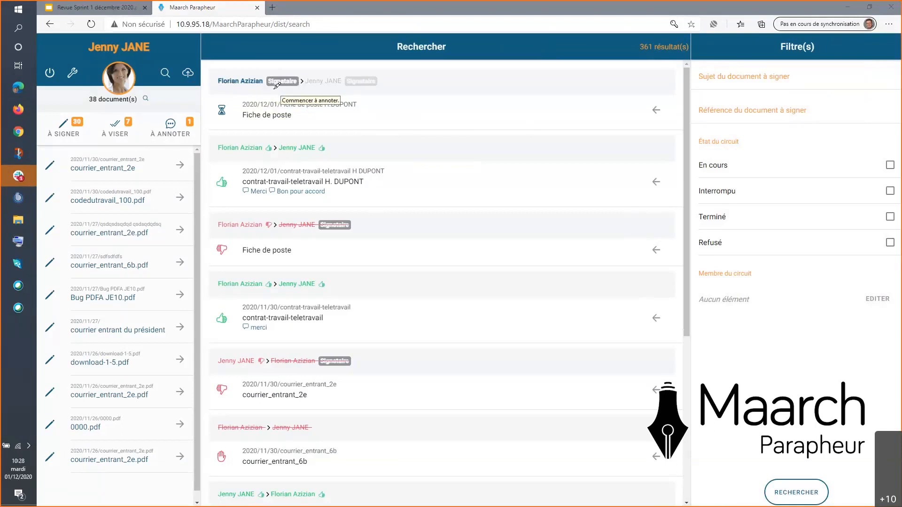
left_click_drag(265, 87, 379, 87)
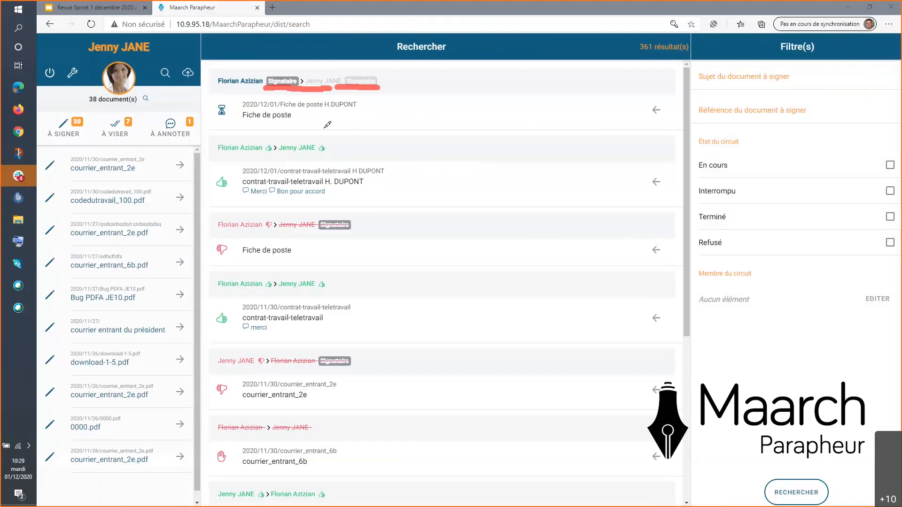
- Mark the signing notes of the completed contract, and search the documents for the subject "poste"
left_click_drag(229, 103, 241, 103)
left_click_drag(359, 103, 371, 103)
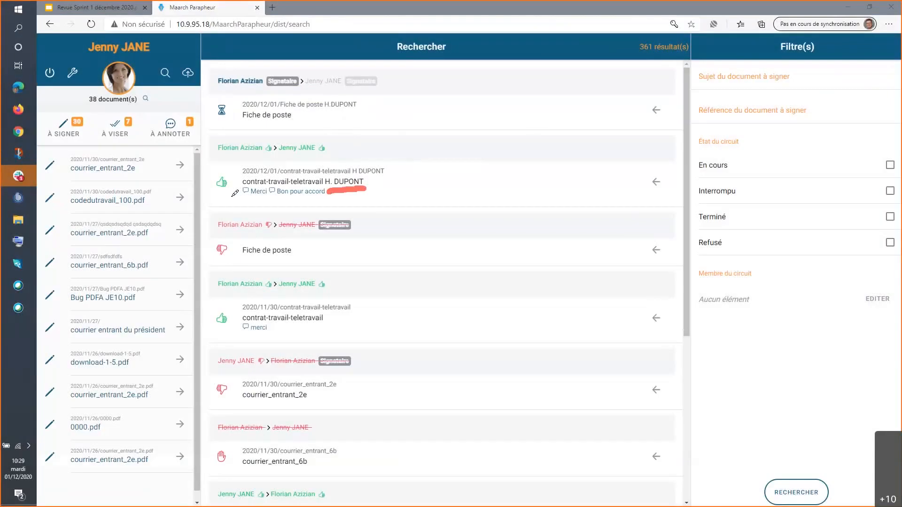
left_click(742, 79)
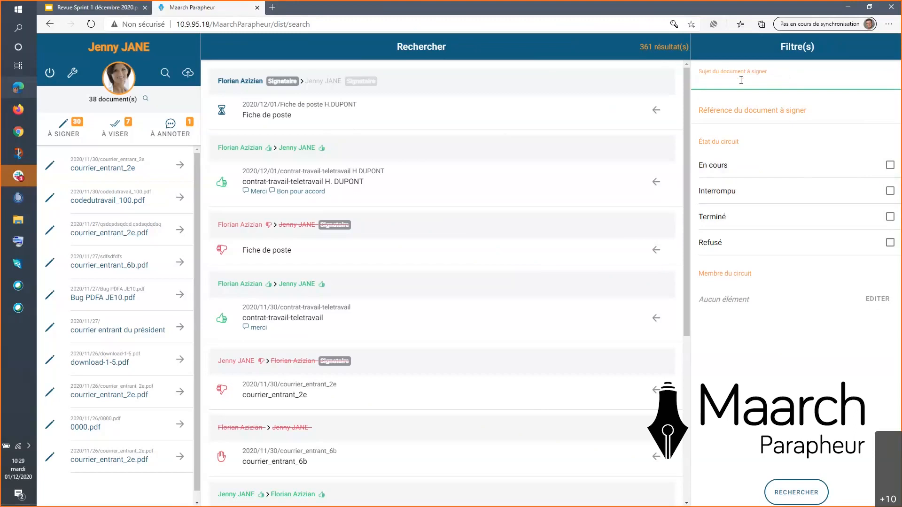
type("poste")
left_click(794, 498)
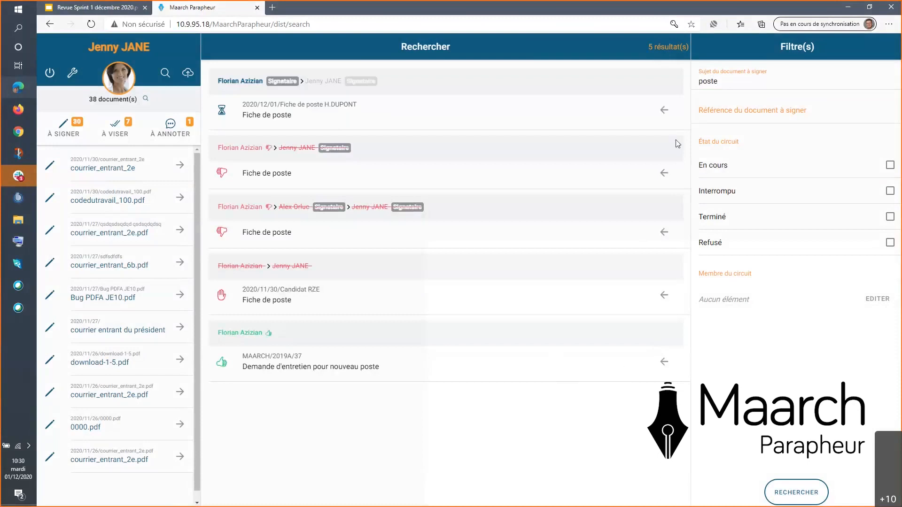
- Open the first refused Fiche de poste from the results and examine its first page and signing circuit
double_click(729, 83)
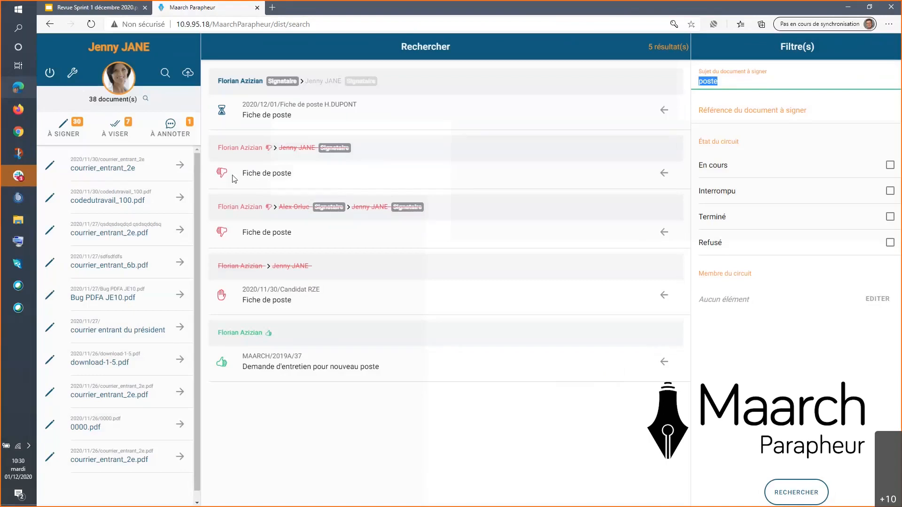
left_click(266, 174)
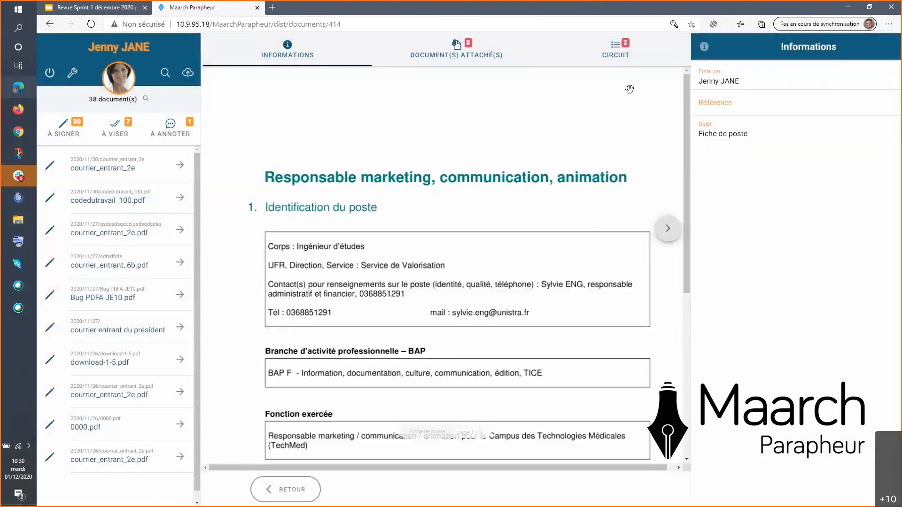
scroll(599, 232, "down", 6)
scroll(600, 177, "up", 5)
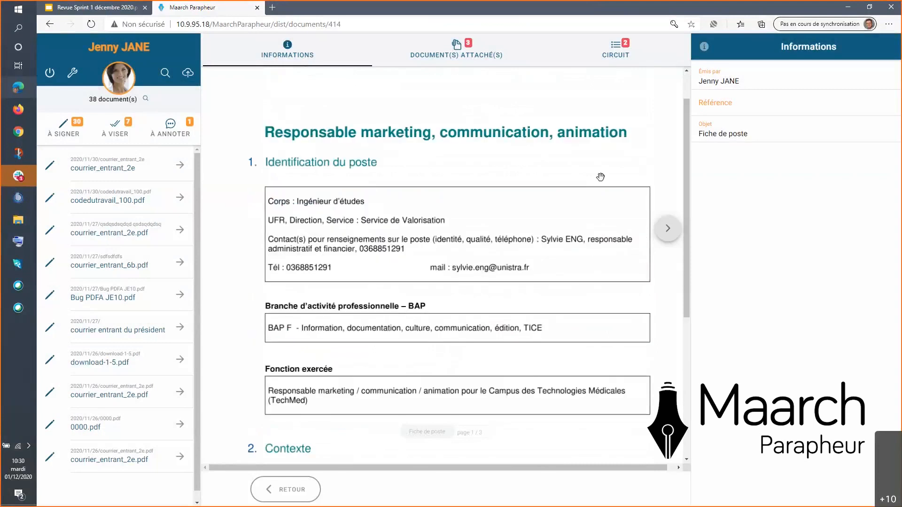
scroll(601, 177, "up", 1)
left_click(621, 55)
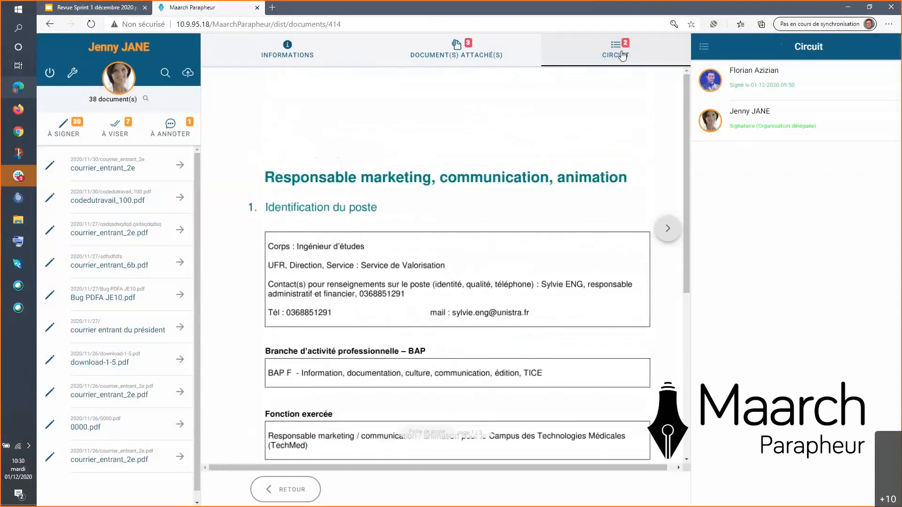
- Browse the Fiche de poste's attached documents, including the guide_la_note_administrative annex
left_click(485, 55)
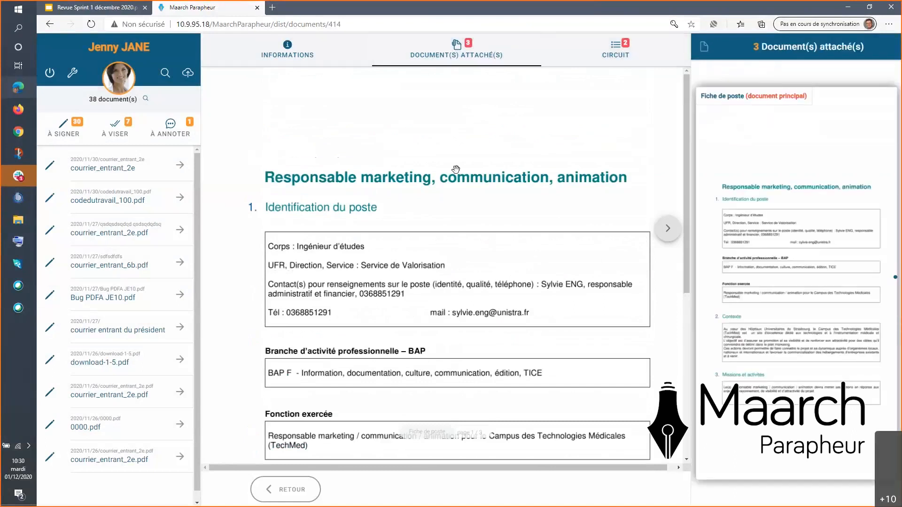
scroll(456, 171, "down", 4)
scroll(456, 172, "down", 2)
scroll(455, 171, "up", 6)
scroll(761, 254, "down", 10)
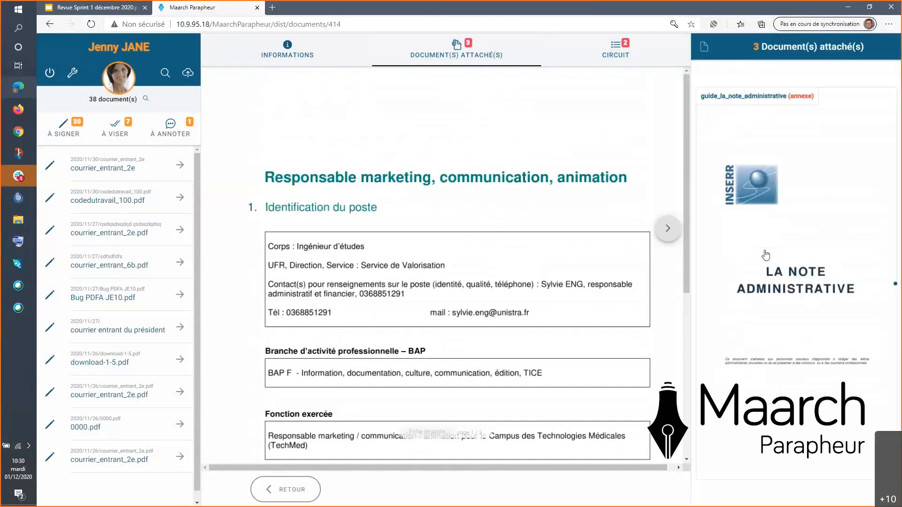
scroll(739, 229, "up", 5)
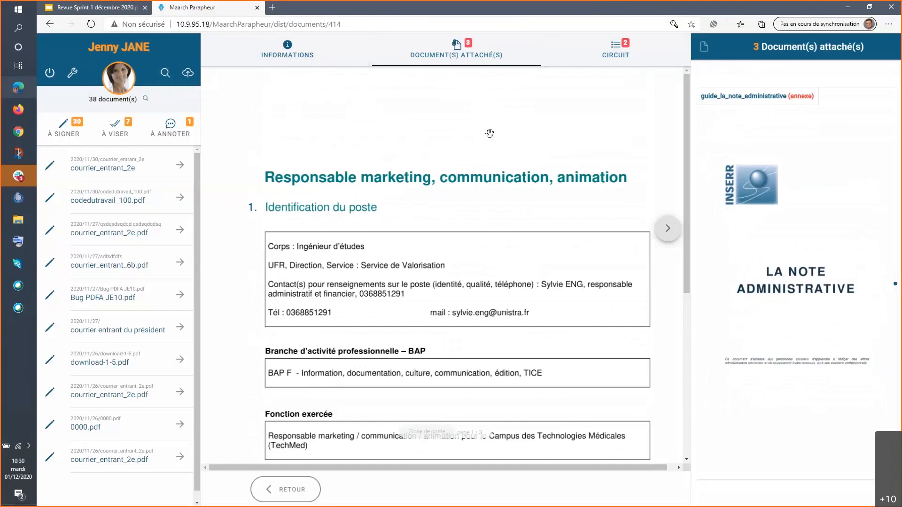
- Return to the search, list the documents with the circuit status En cours, and reveal the actions of the first three
left_click(301, 493)
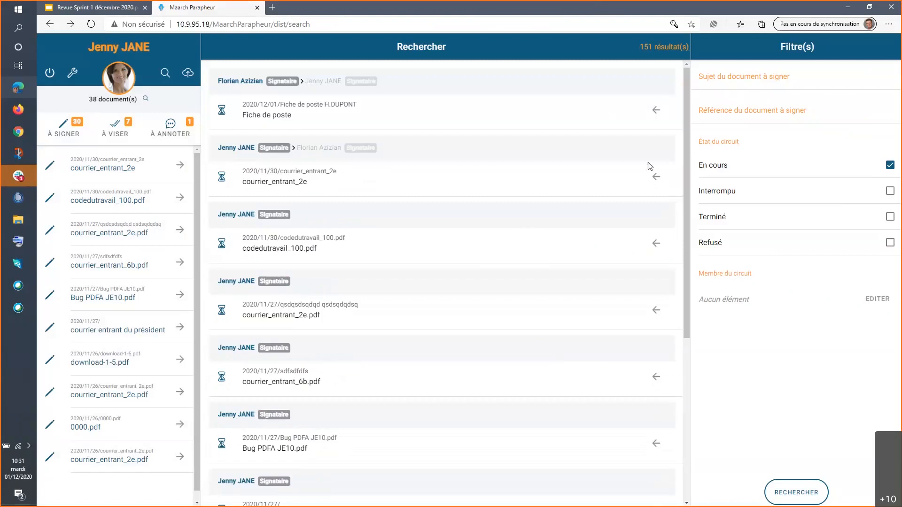
left_click(657, 111)
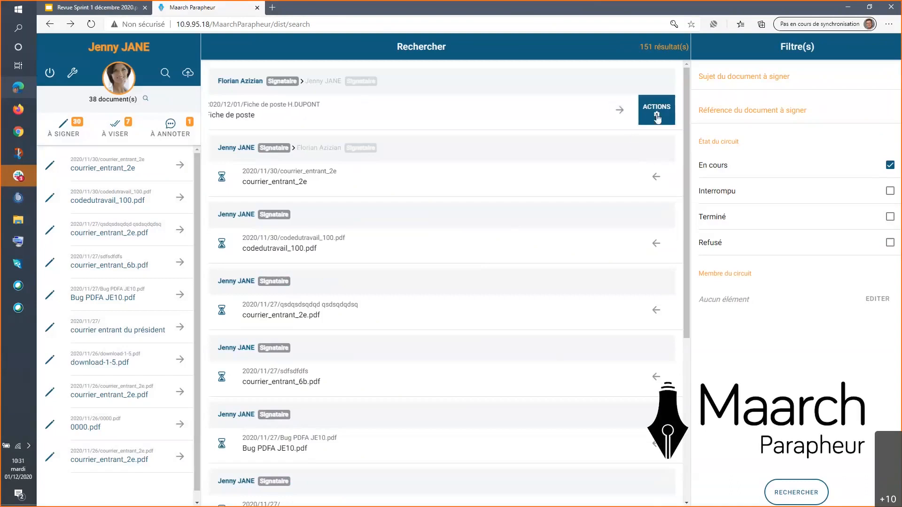
left_click(656, 177)
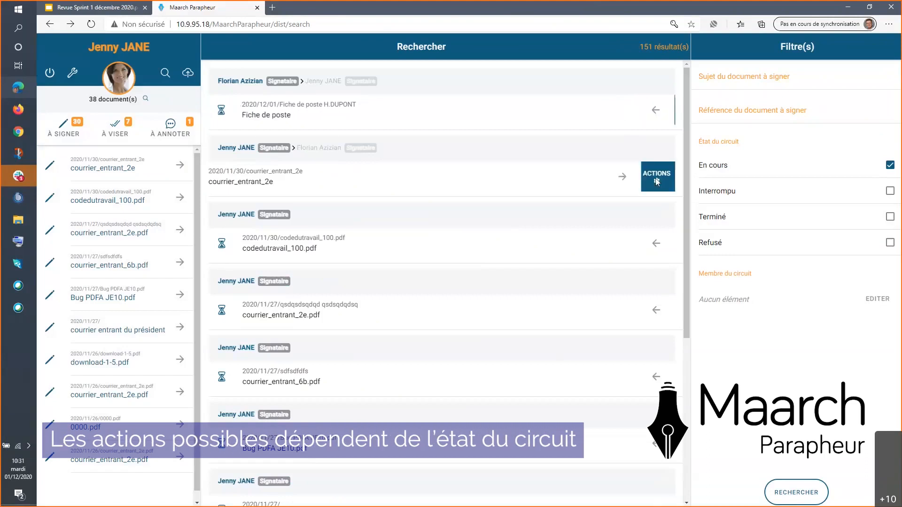
left_click(656, 243)
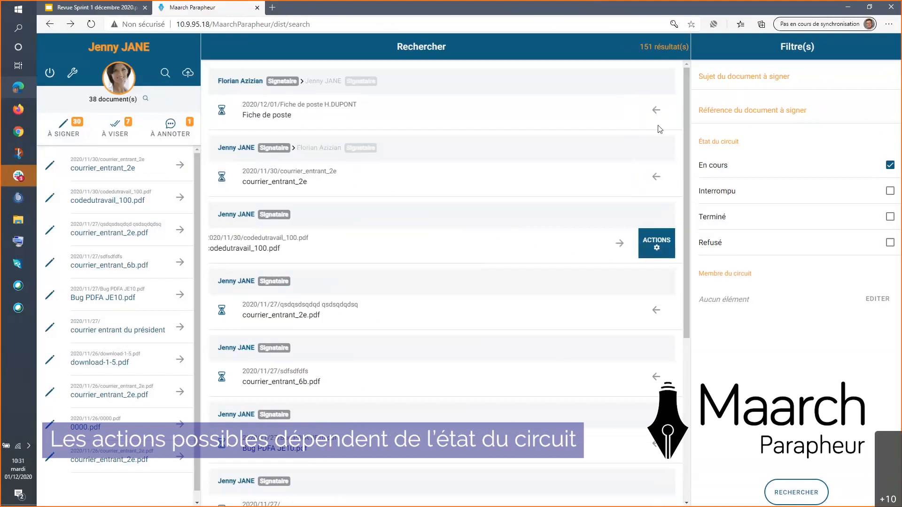
- Interrupt the circuit of the Fiche de poste in progress and send the document back for a new import
left_click(656, 110)
left_click(658, 110)
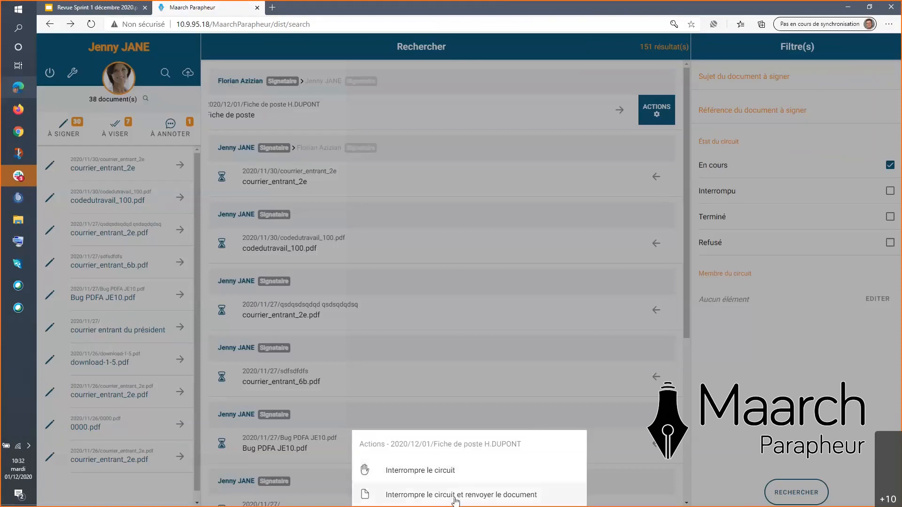
left_click(455, 494)
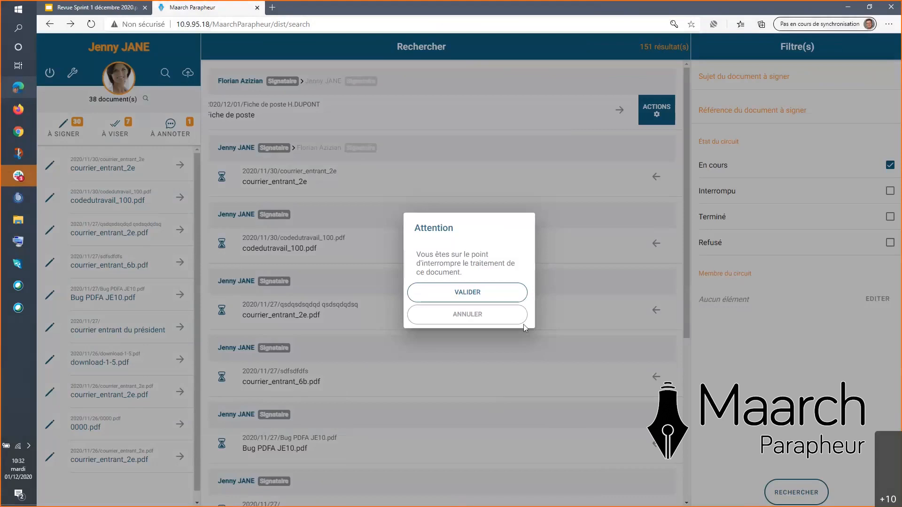
left_click(498, 294)
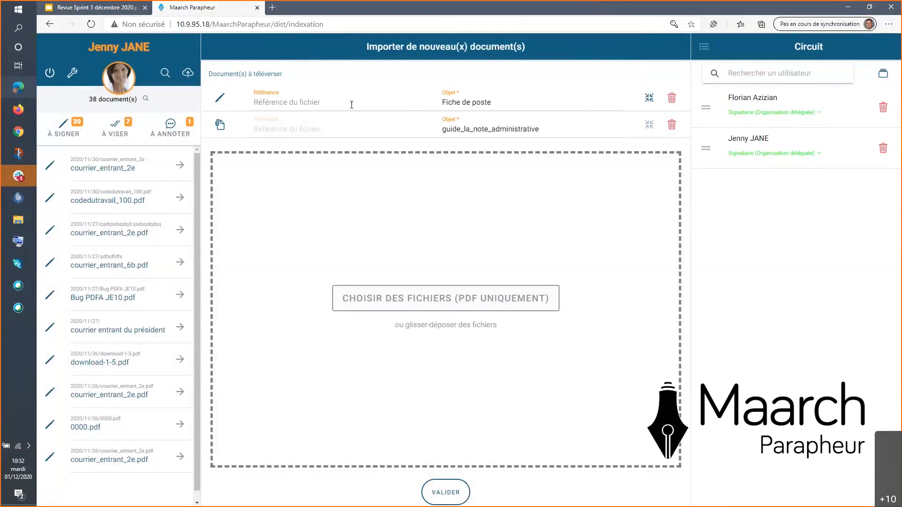
- Look up a user with "or" for the circuit of the returned Fiche de poste
left_click(519, 104)
left_click(649, 147)
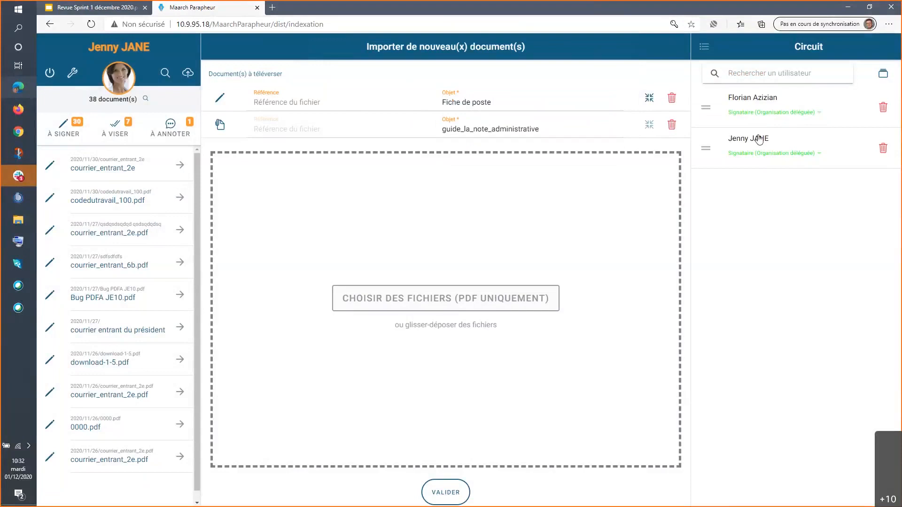
left_click(769, 74)
type("or")
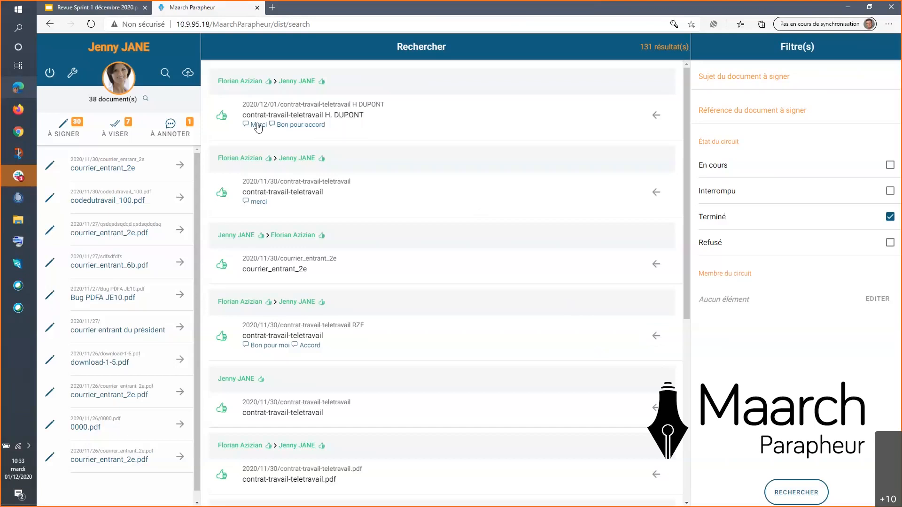
- Download the Faisceau de preuve of the first completed contrat-travail-teletravail and open proof_415_01-12-2020.pdf
left_click(655, 116)
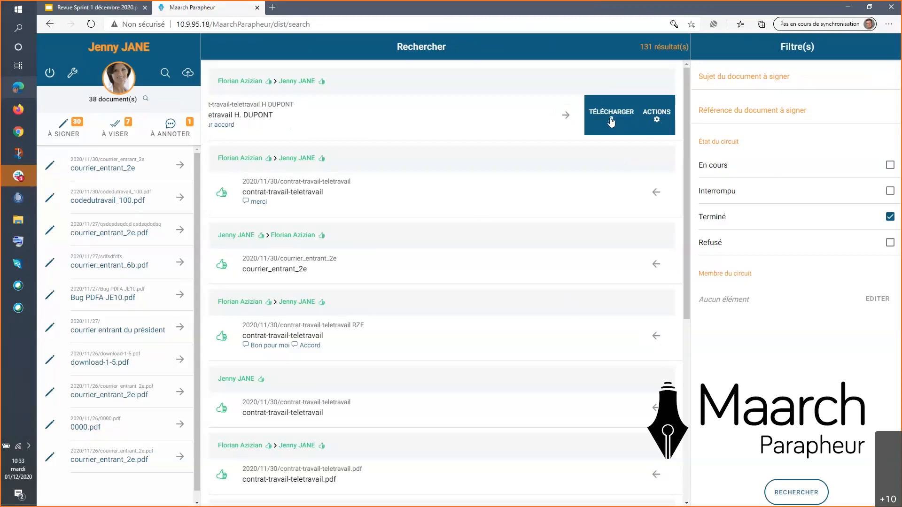
left_click(611, 122)
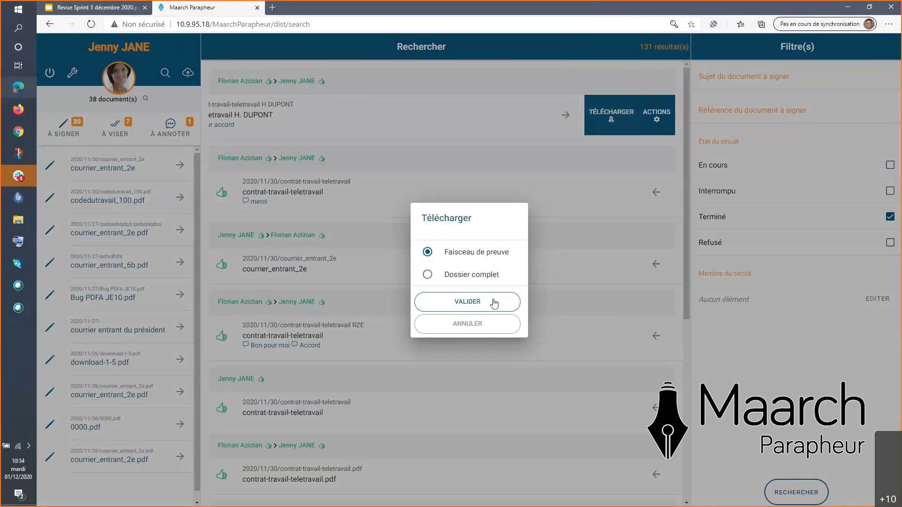
left_click(428, 275)
left_click(427, 253)
left_click(426, 275)
left_click(428, 253)
left_click(489, 305)
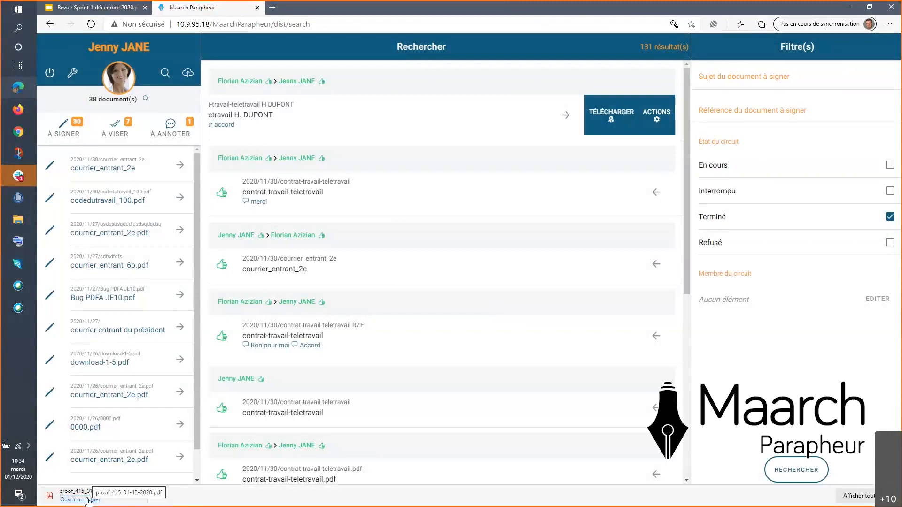
left_click(87, 500)
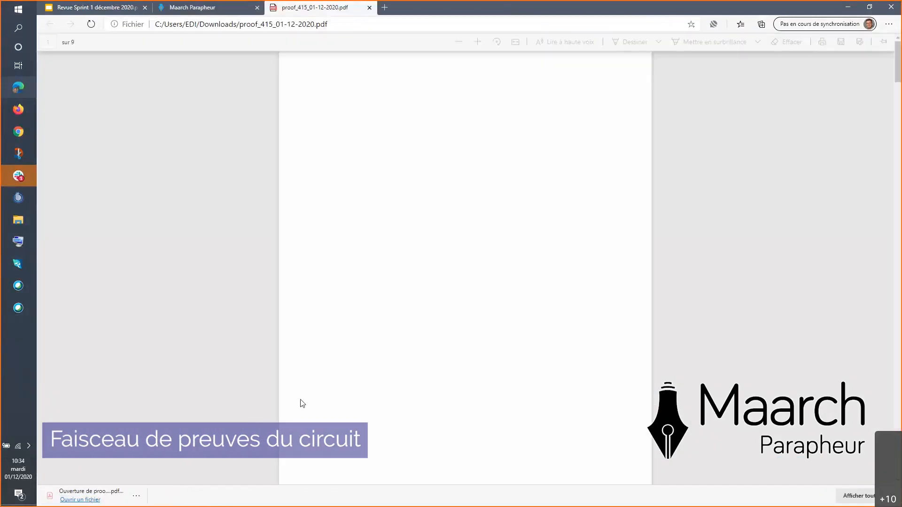
- Examine the proof file's transaction details, signatories, trusted third parties, operation sequence and audit traces
scroll(756, 416, "down", 9)
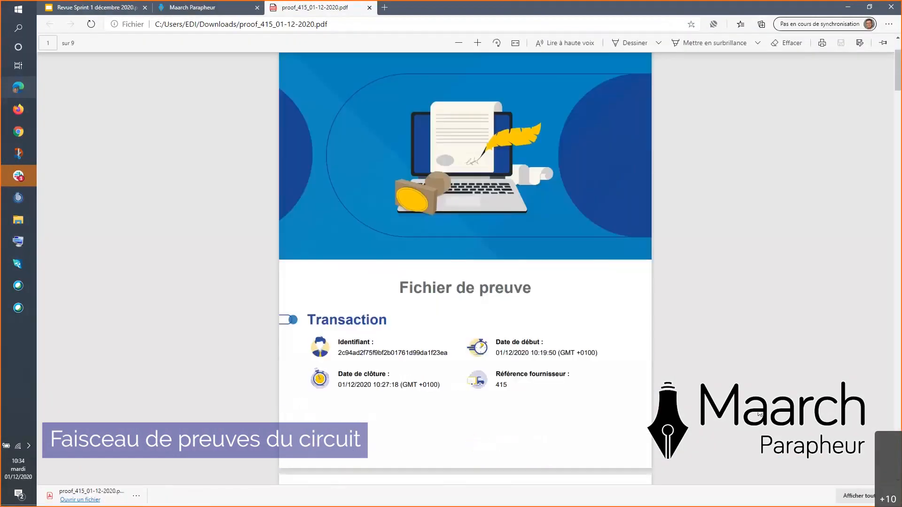
scroll(754, 416, "down", 14)
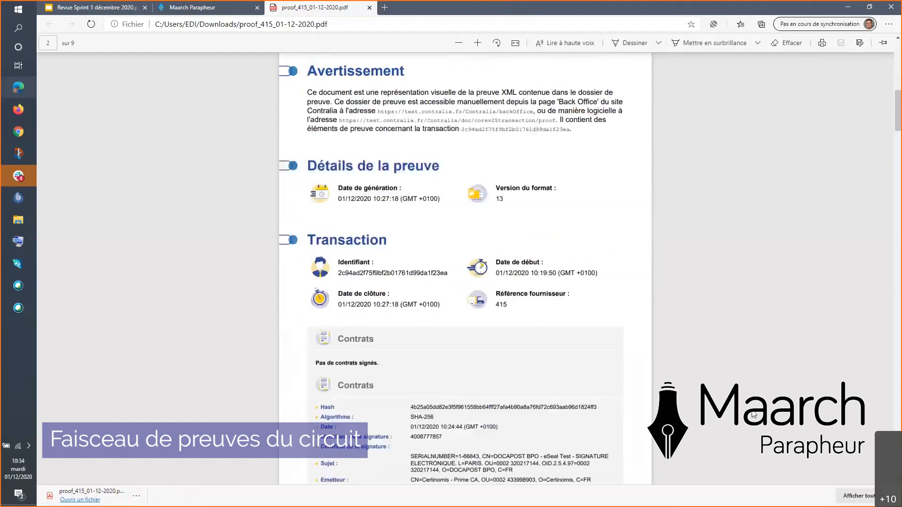
scroll(754, 416, "down", 20)
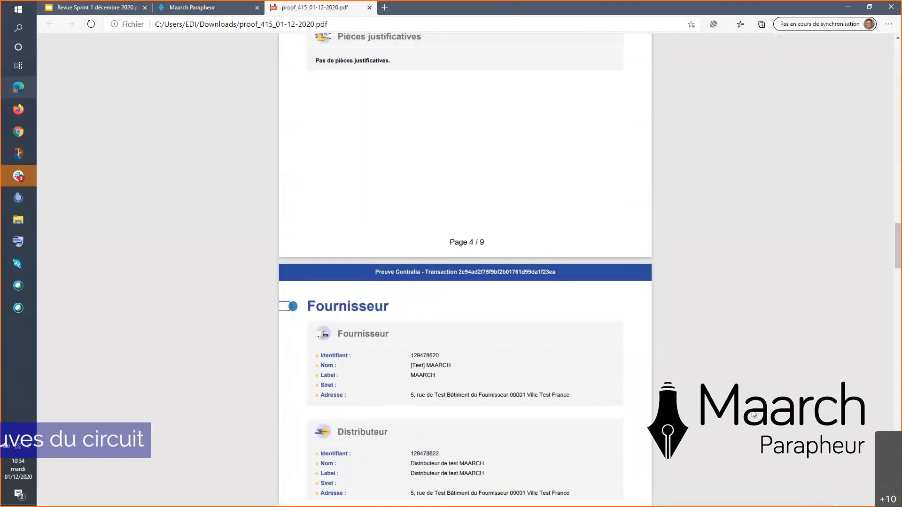
scroll(754, 416, "down", 10)
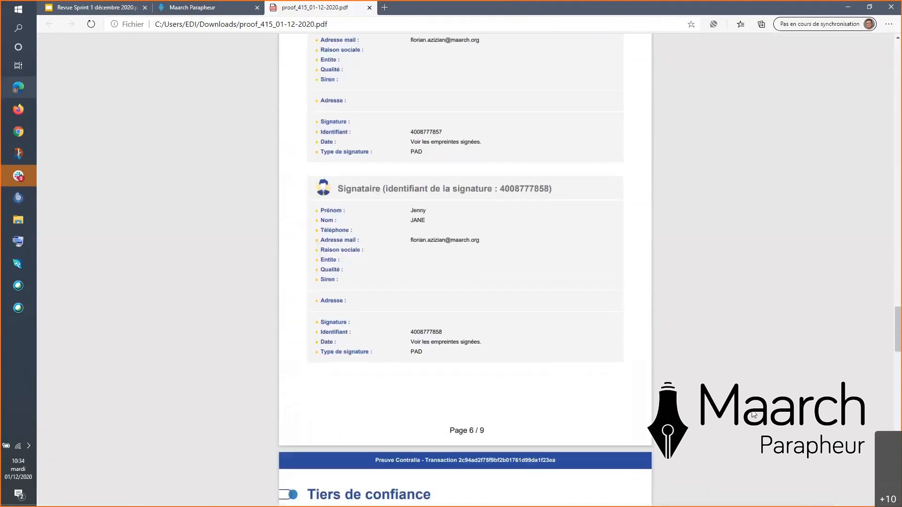
scroll(754, 415, "up", 3)
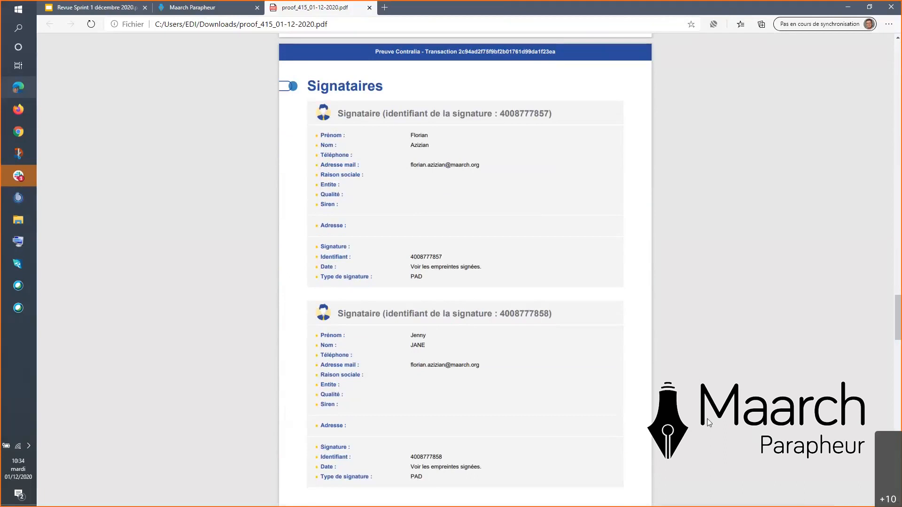
scroll(703, 371, "down", 3)
scroll(703, 374, "down", 9)
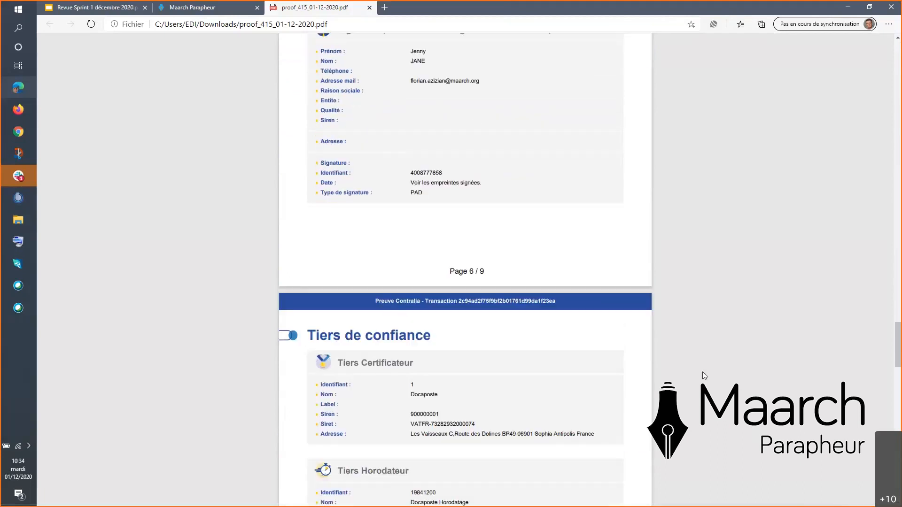
scroll(703, 374, "down", 6)
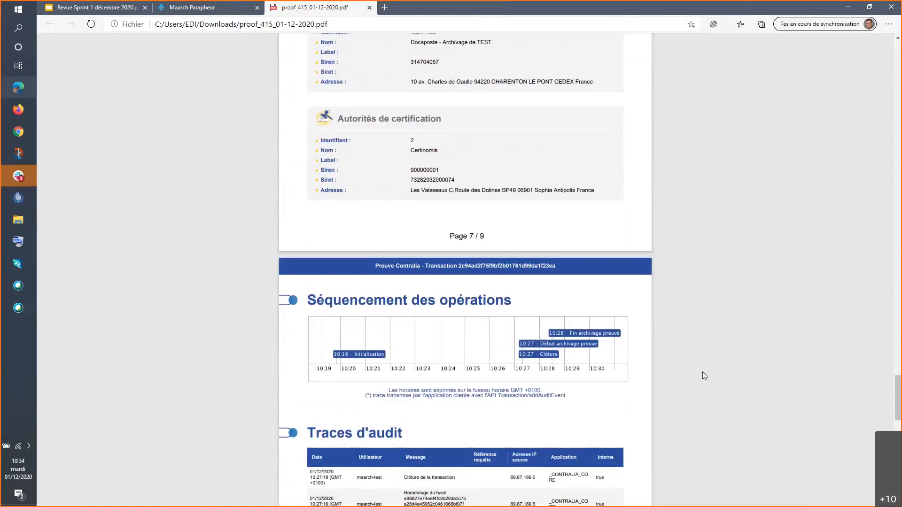
scroll(703, 374, "down", 6)
scroll(705, 375, "down", 6)
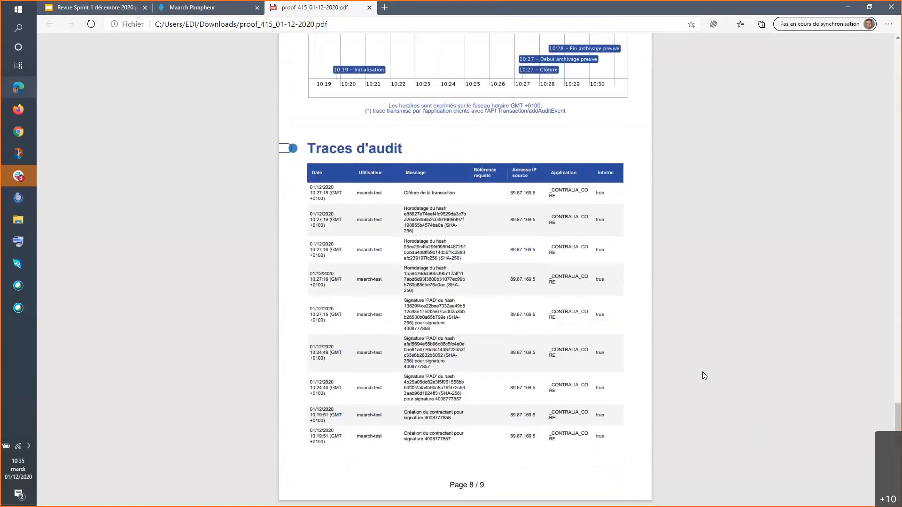
scroll(705, 375, "up", 20)
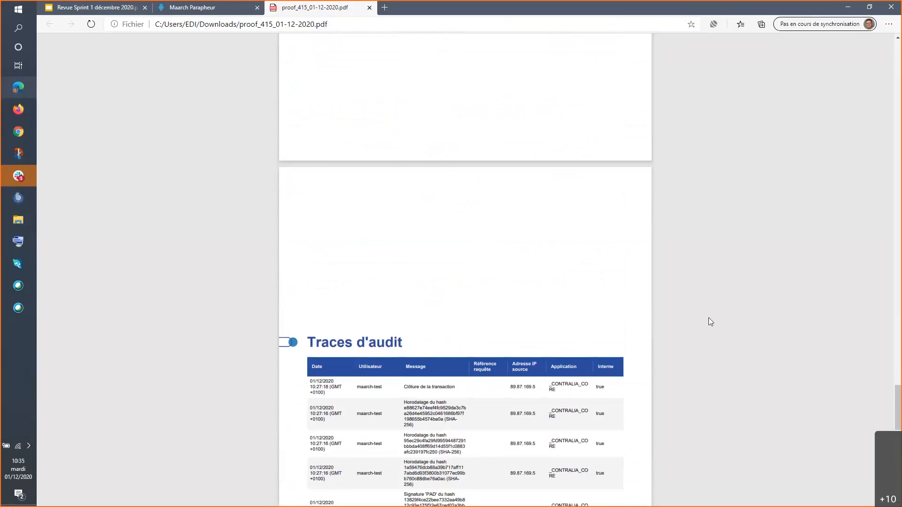
scroll(517, 141, "up", 5)
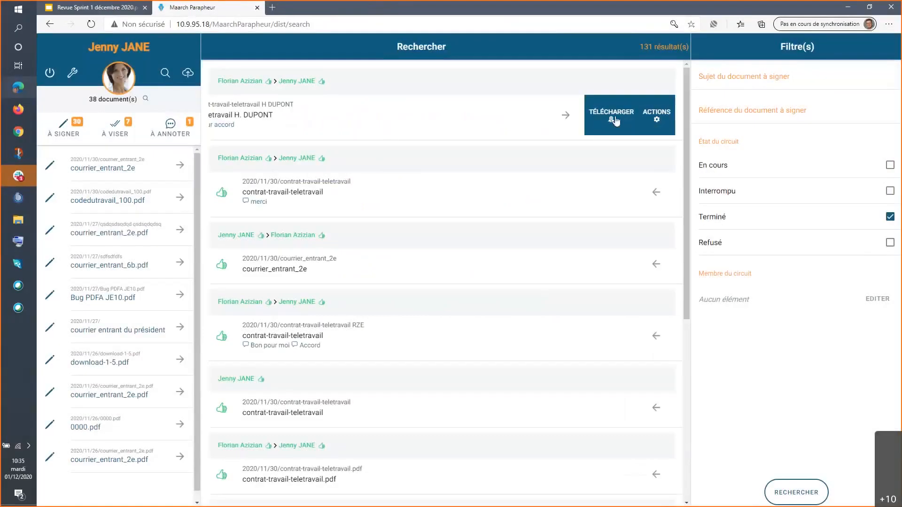
- Download the Dossier complet of the same contract, open the proof_415_01-12-2020 folder and enlarge its window
left_click(613, 116)
left_click(428, 276)
left_click(488, 308)
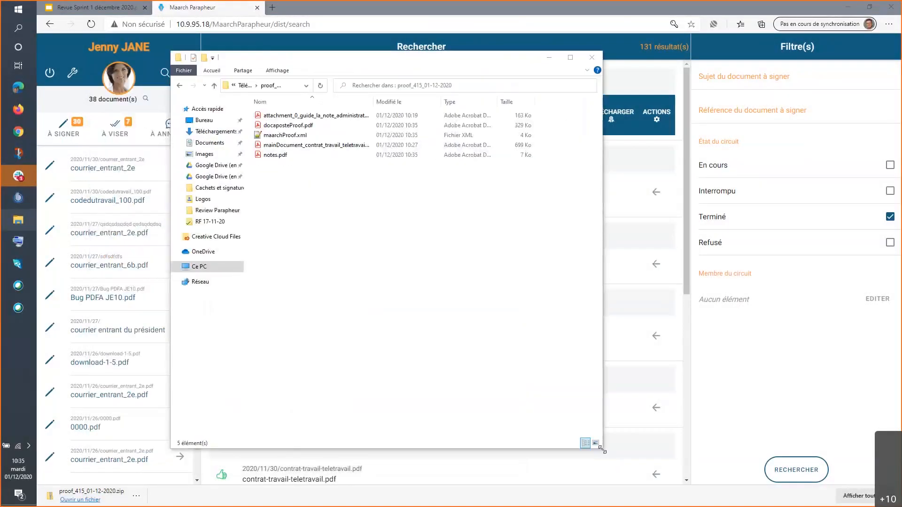
left_click_drag(665, 488, 665, 487)
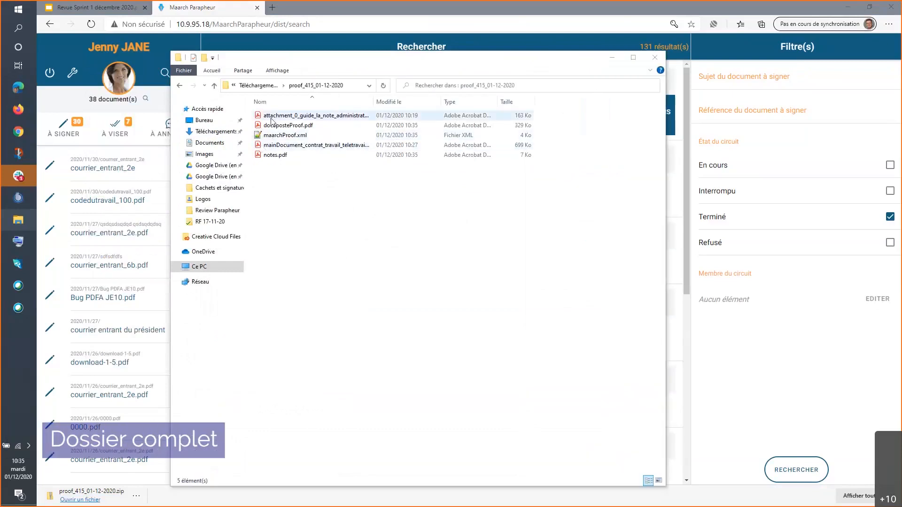
- Widen the Nom column to fit the full file names and point out the attachment and docaposteProof.pdf in the proof folder
left_click_drag(374, 105, 405, 110)
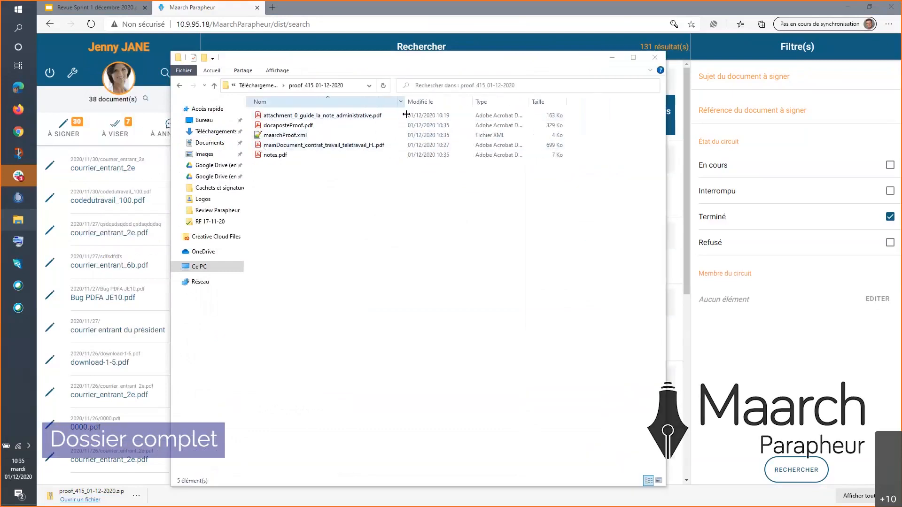
left_click(290, 119)
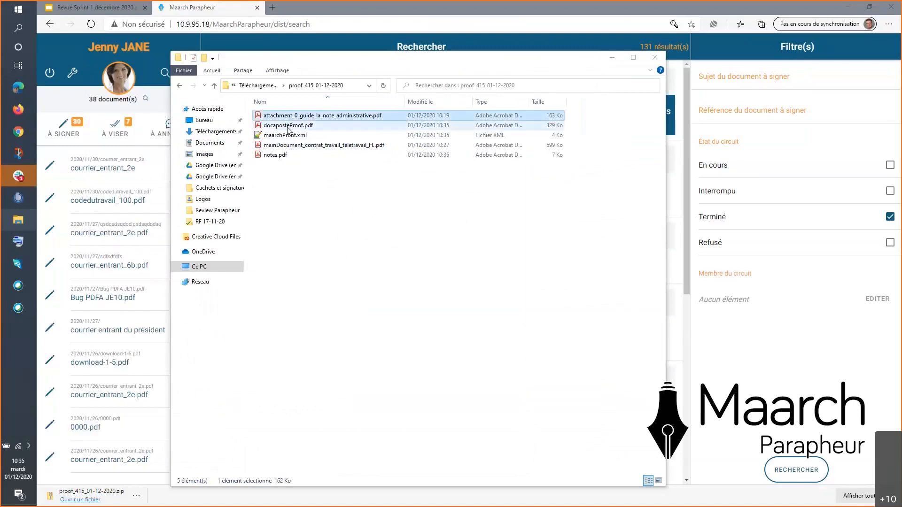
left_click(288, 126)
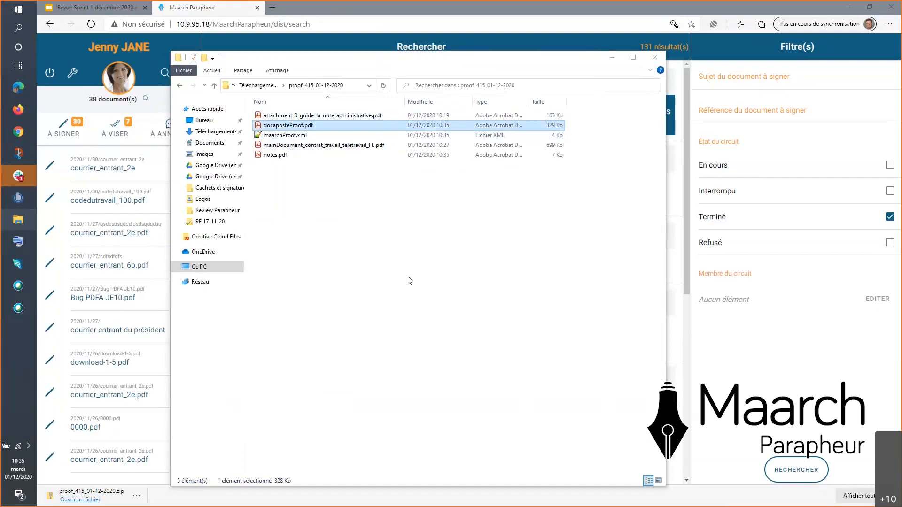
- Open maarchProof.xml from the proof folder in Notepad++ and reposition its window over the browser
left_click(285, 136)
left_click(283, 177)
double_click(285, 135)
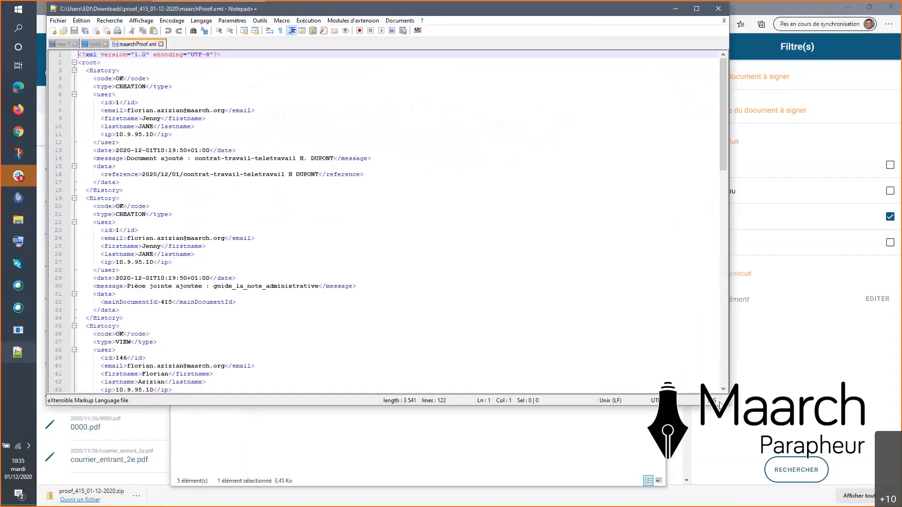
left_click_drag(634, 9, 722, 35)
- Examine the XML history entries for creation, viewing and signing through to the document fingerprints, then close the file and decline the Notepad++ update
left_click(552, 211)
scroll(552, 211, "down", 10)
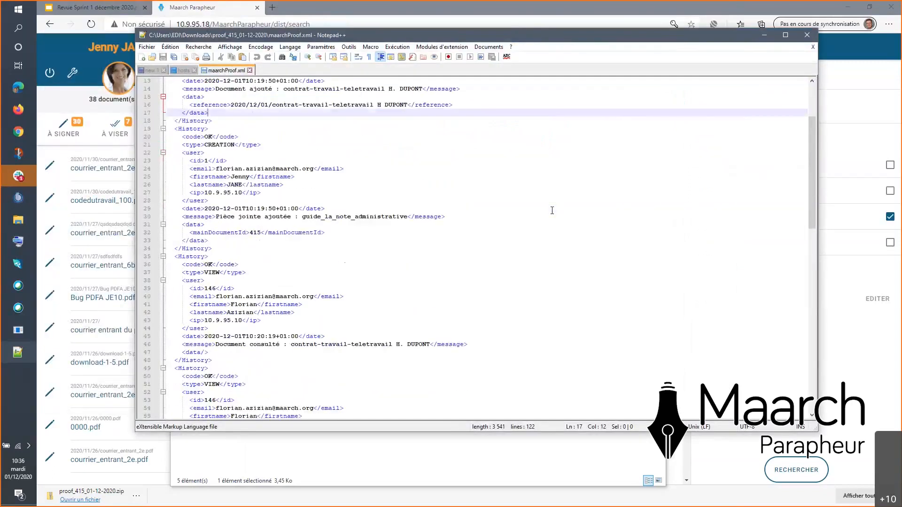
scroll(552, 210, "down", 16)
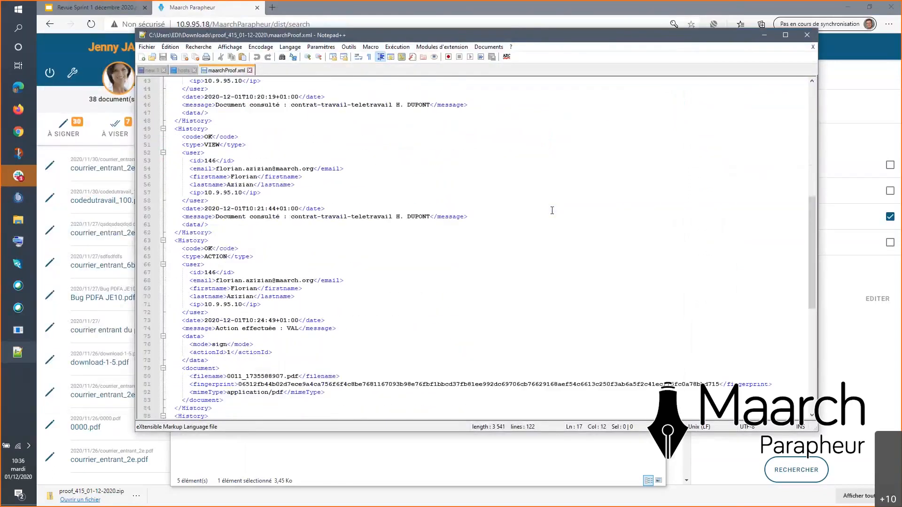
scroll(552, 210, "down", 1)
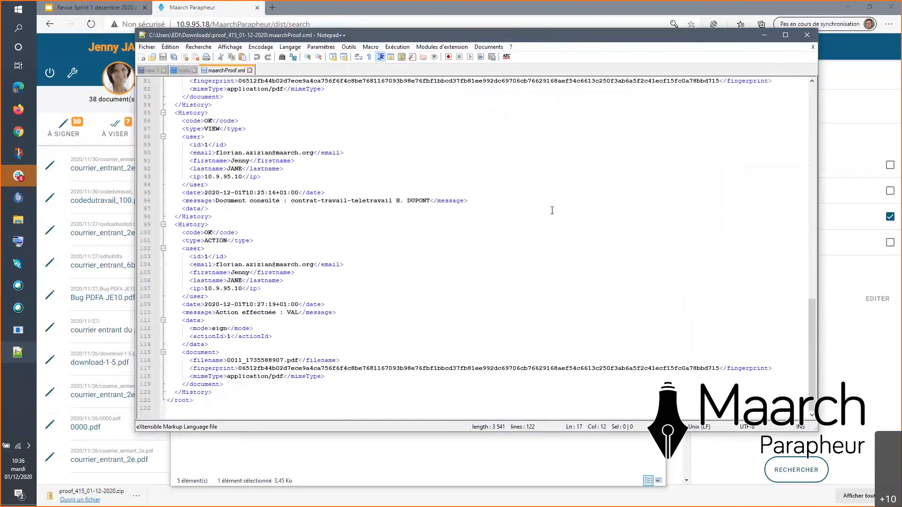
scroll(552, 210, "up", 20)
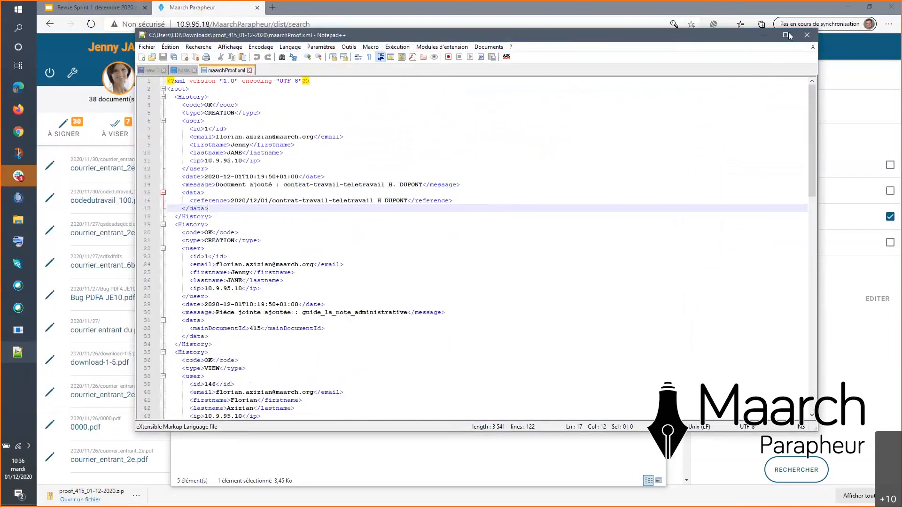
left_click(453, 226)
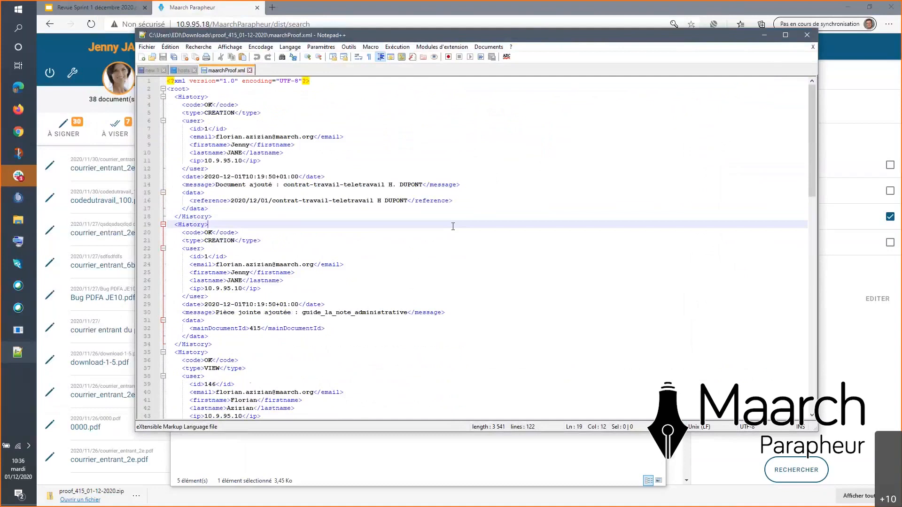
left_click(454, 280)
scroll(489, 278, "down", 10)
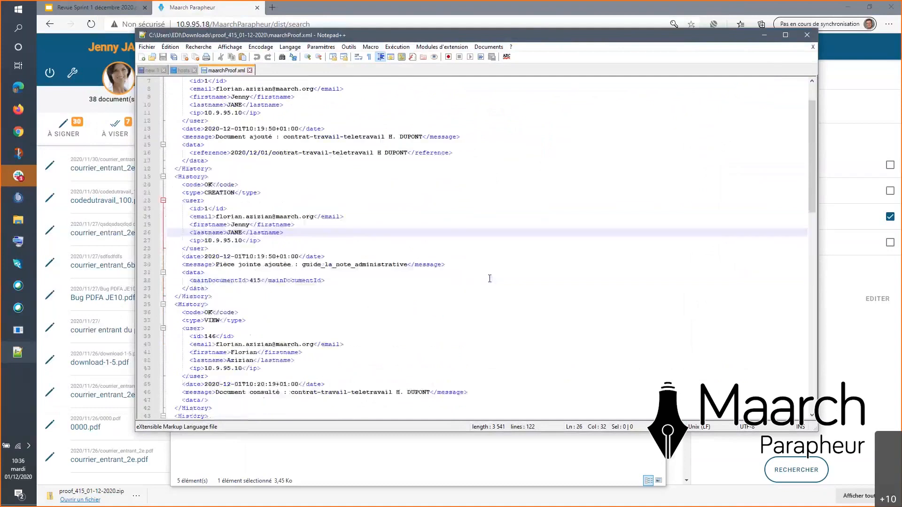
scroll(483, 278, "down", 17)
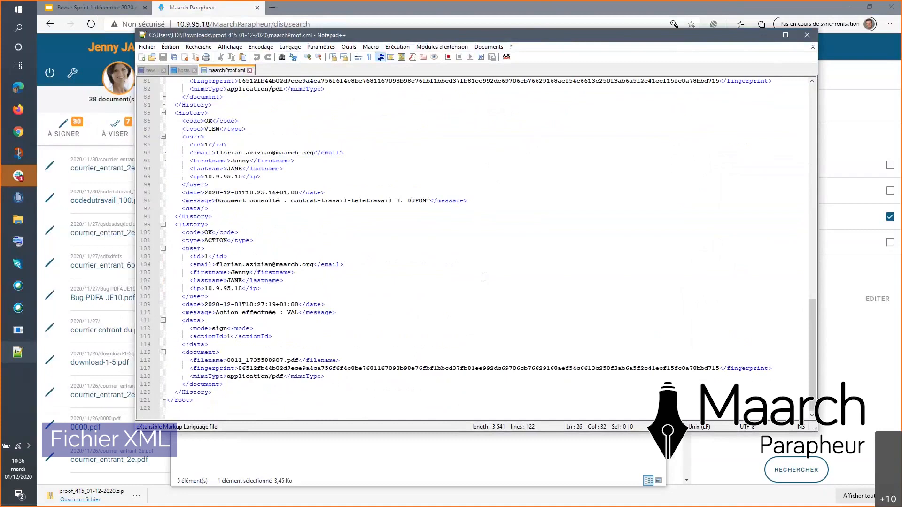
scroll(483, 277, "up", 20)
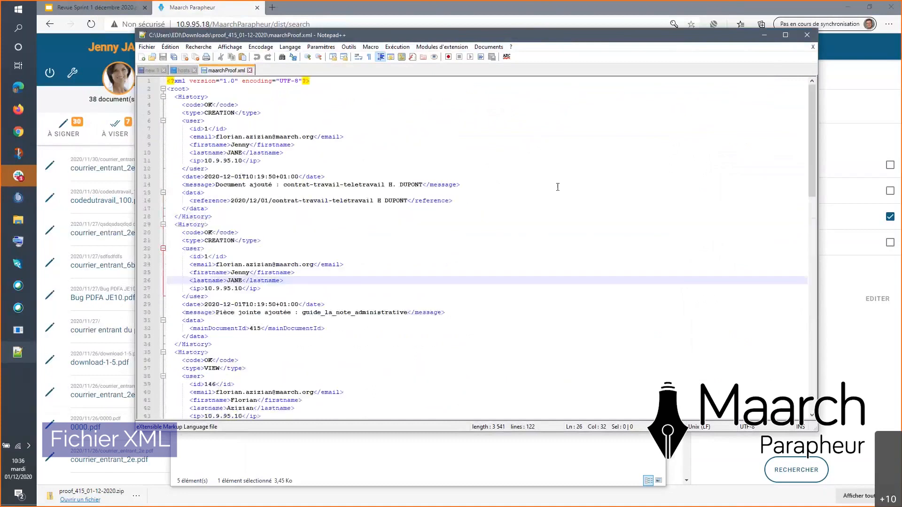
left_click(807, 36)
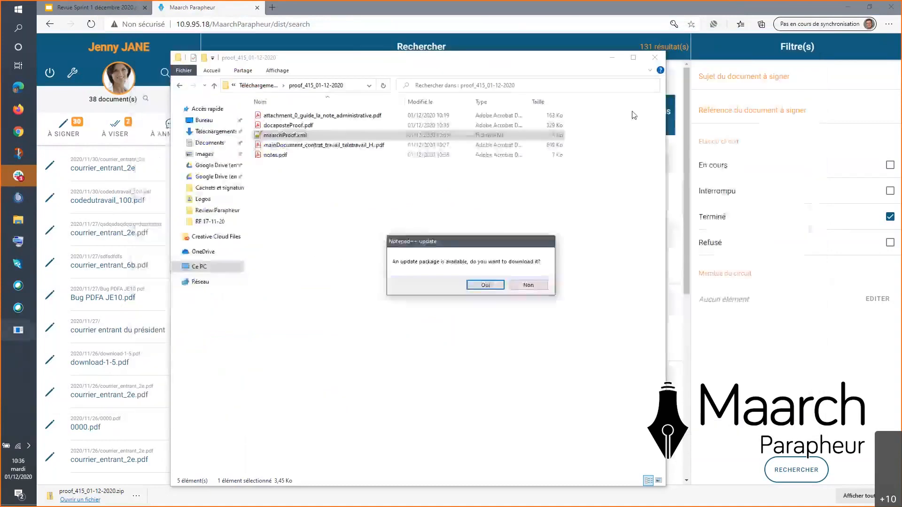
left_click(528, 285)
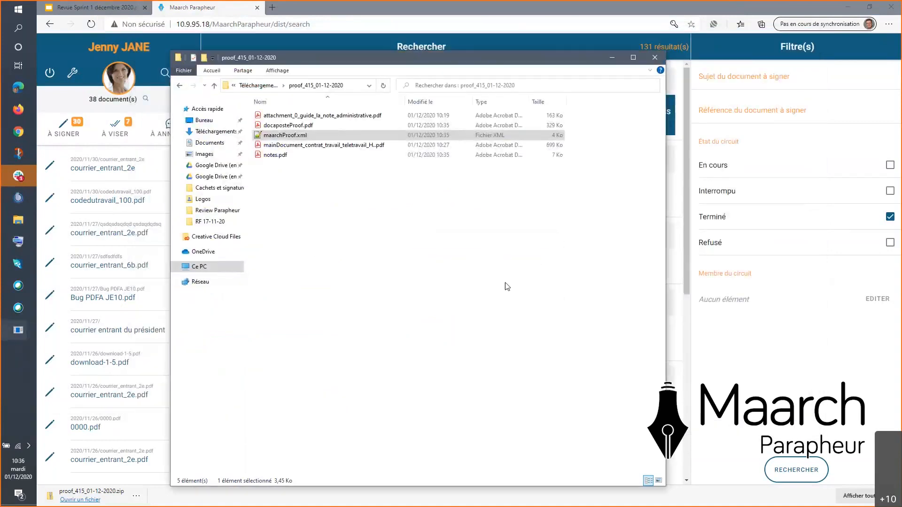
- Open the mainDocument_contrat_travail_teletravail PDF in Adobe Acrobat and display its list of signatures
left_click(297, 146)
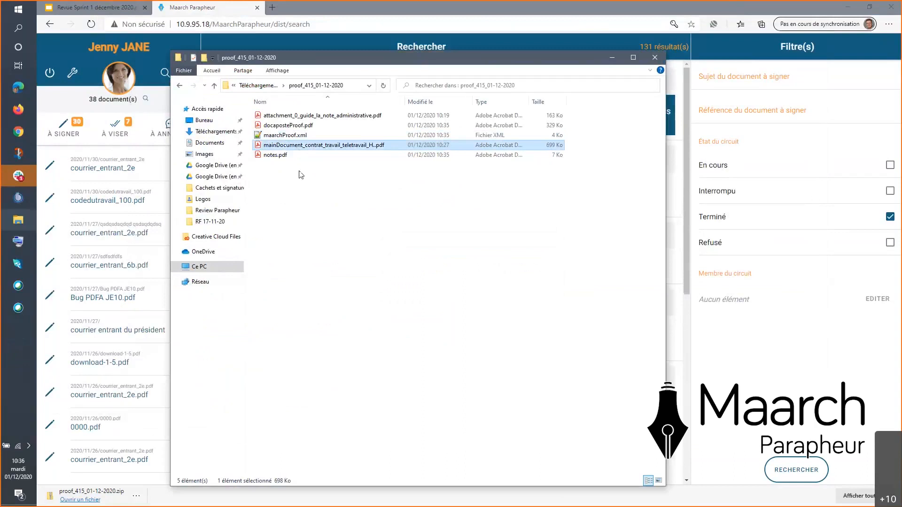
left_click(350, 208)
double_click(258, 146)
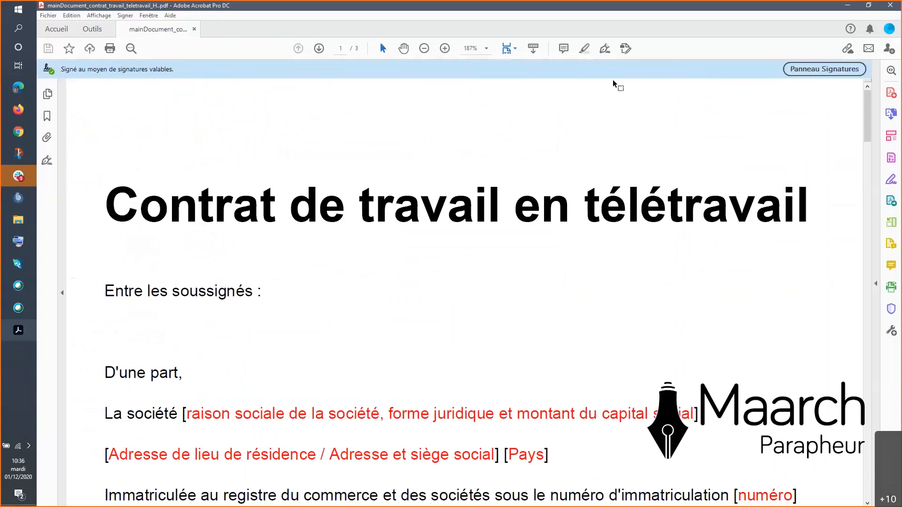
left_click(816, 71)
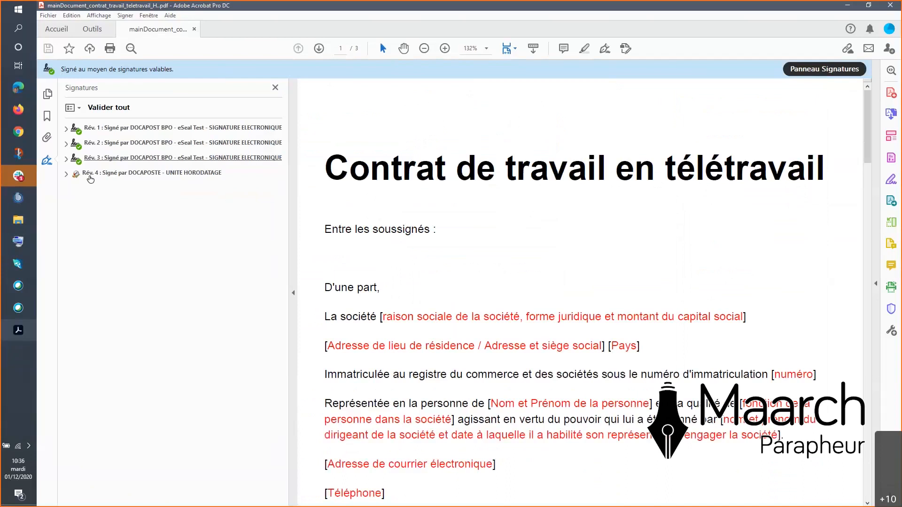
- Expand the details of all four signature revisions, review them and hide the signature list
left_click(66, 175)
left_click(67, 159)
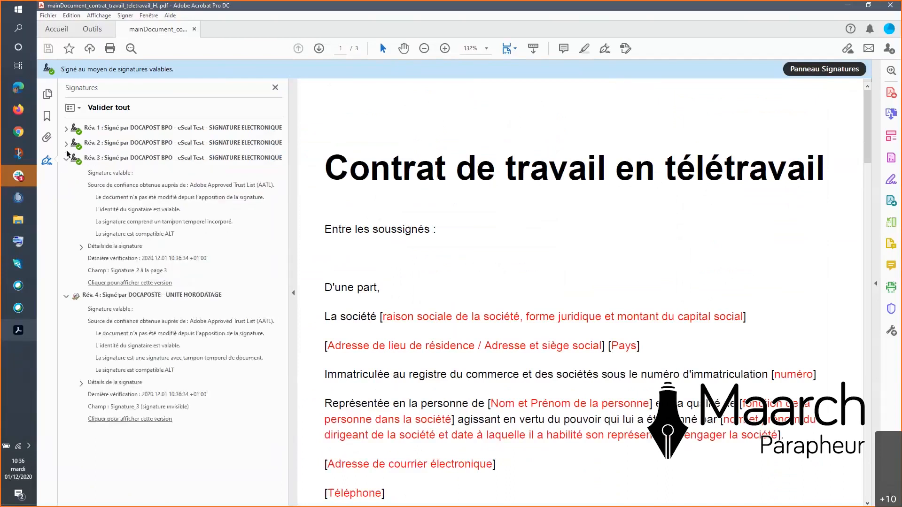
left_click(66, 143)
left_click(67, 128)
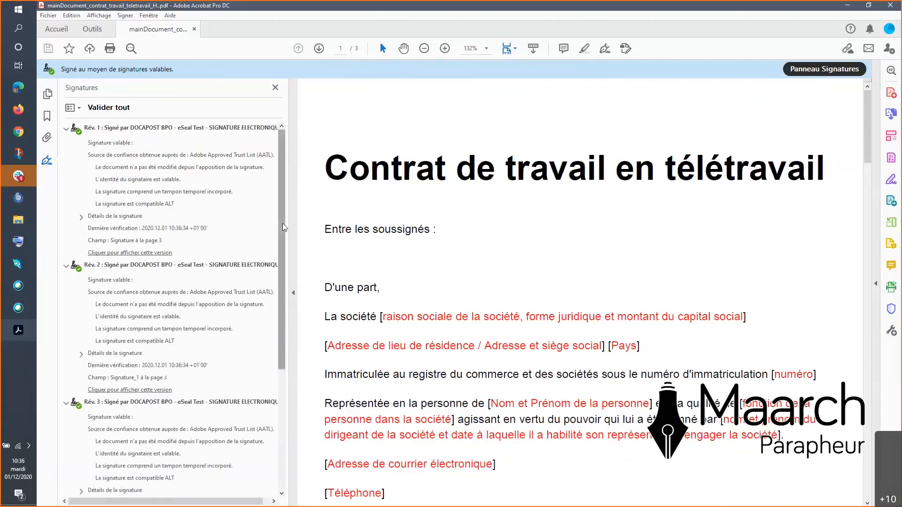
scroll(282, 227, "down", 3)
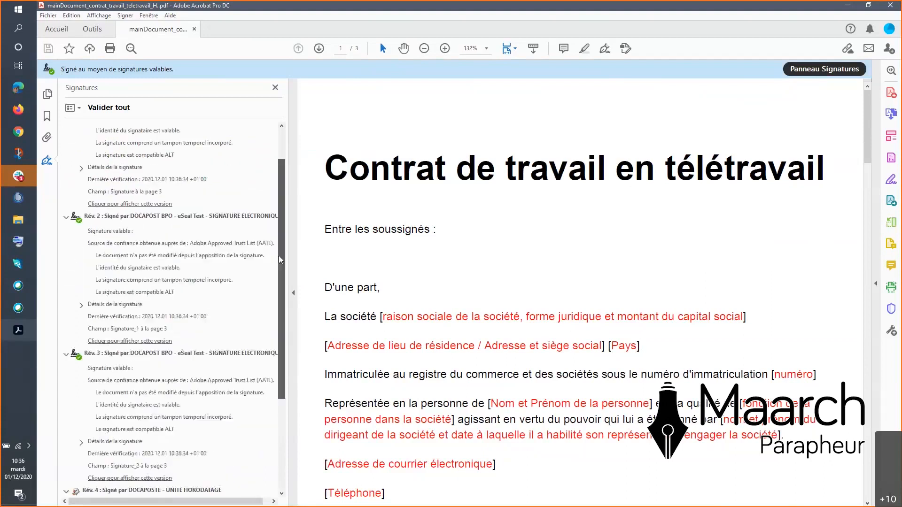
left_click(275, 88)
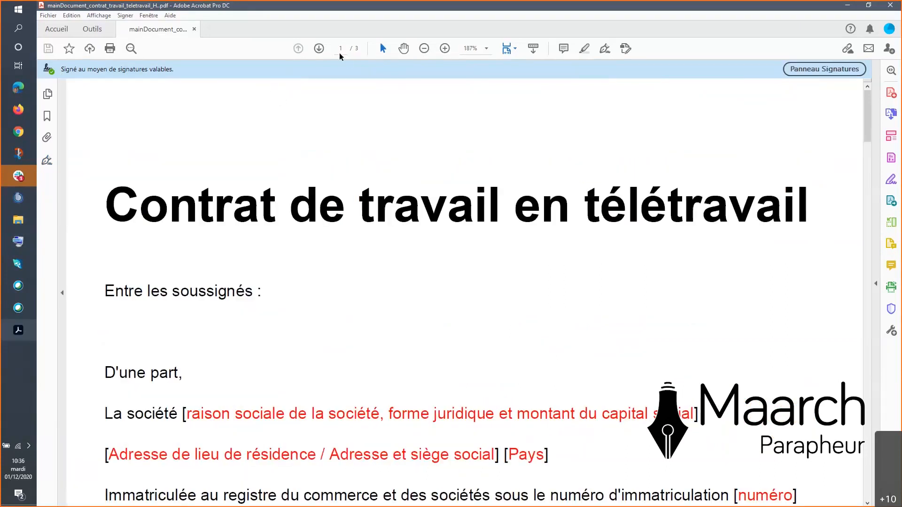
- Go to page 3 of the contract, inspect the visible signatures against the signature list, and return to the proof folder
left_click(319, 49)
left_click(320, 50)
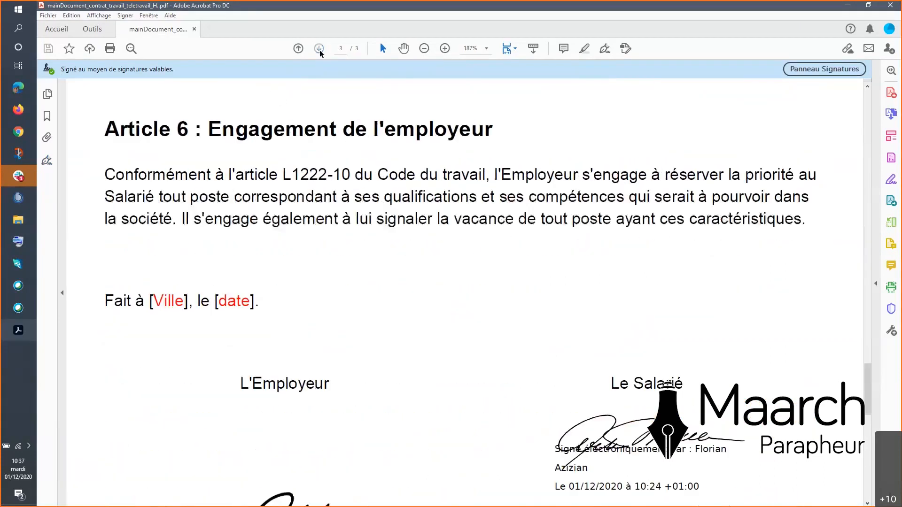
scroll(401, 190, "down", 3)
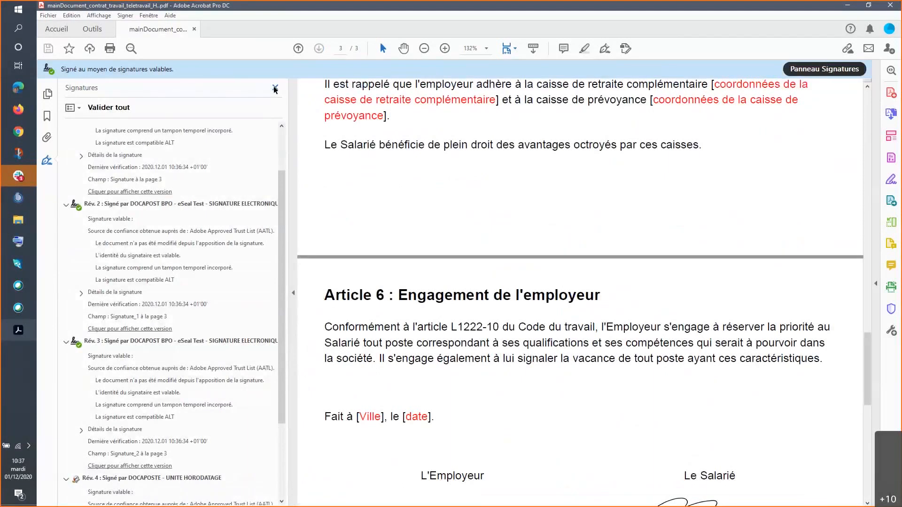
left_click(275, 89)
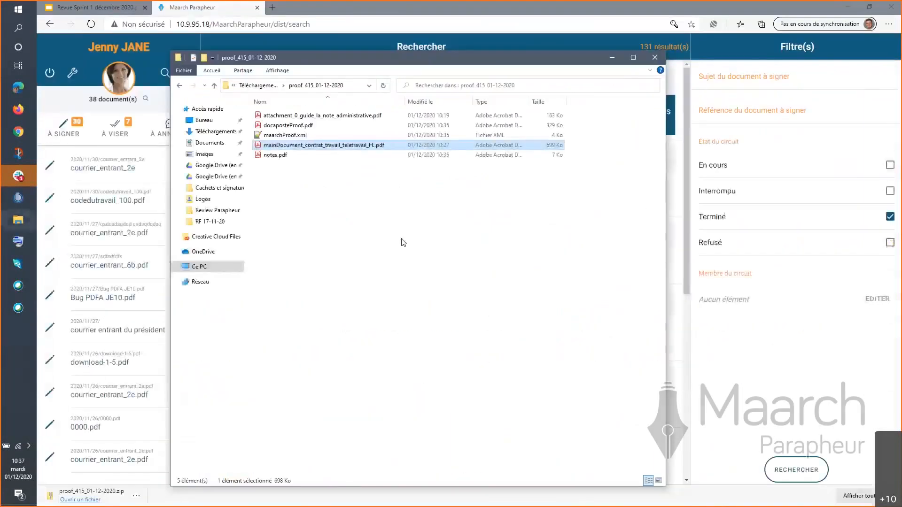
- Open notes.pdf from the proof_415_01-12-2020 folder
left_click(282, 155)
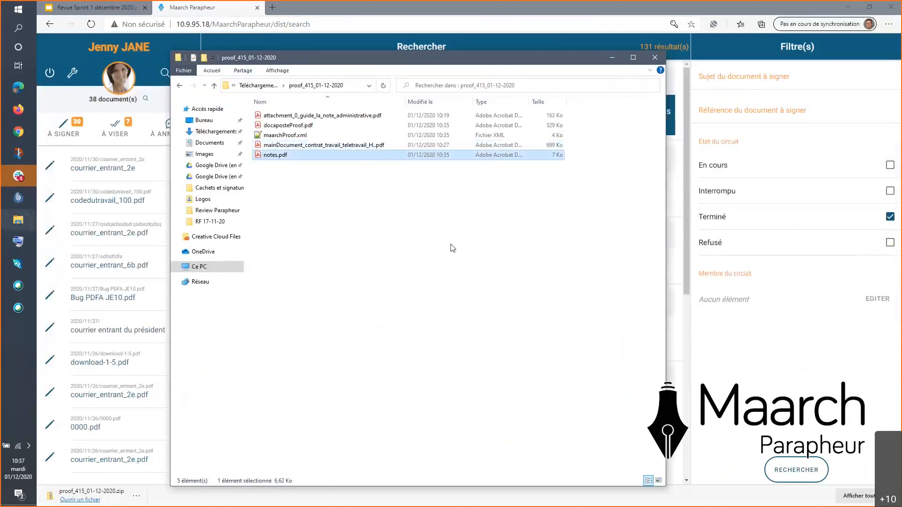
double_click(259, 155)
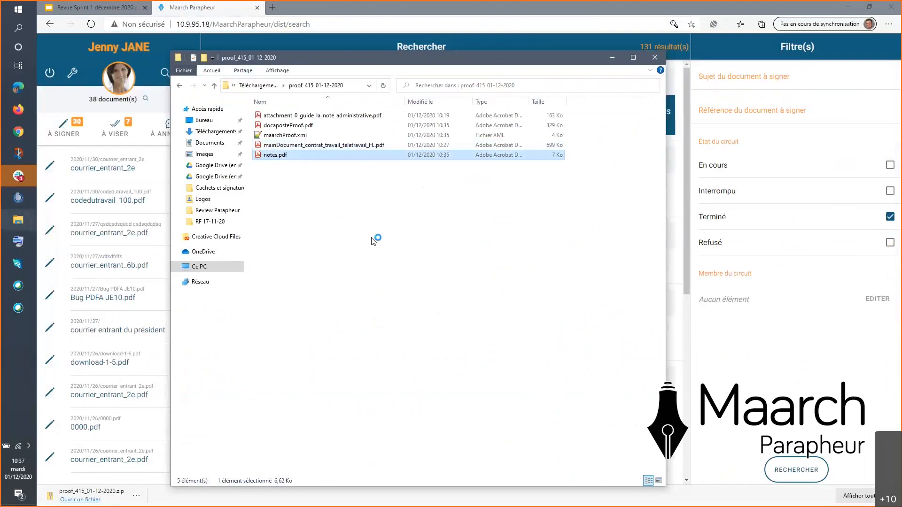